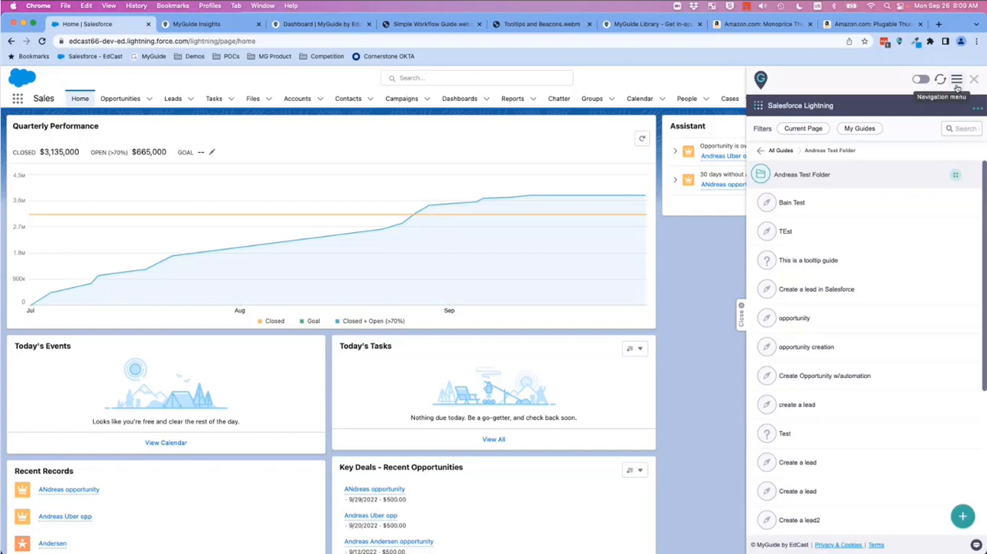
Step: Review the Widget and Domain settings of the Salesforce Lightning application and discard the settings dialog
{"action": "left_click", "coordinate": [759, 107]}
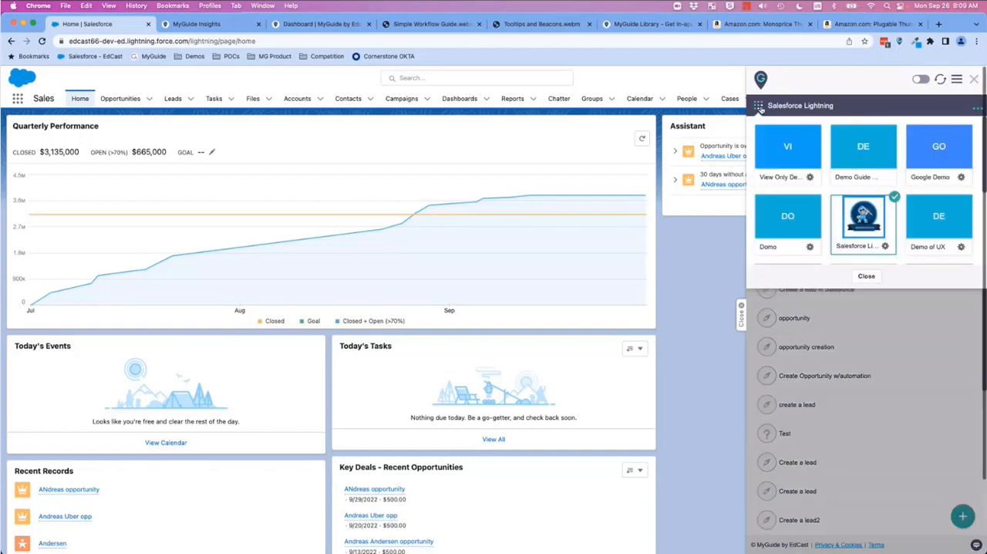
{"action": "left_click", "coordinate": [886, 248]}
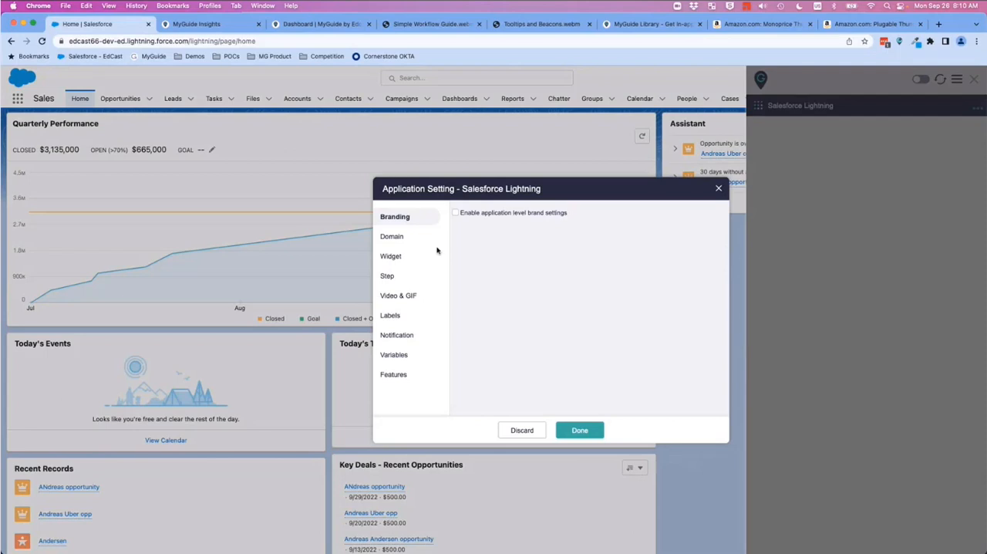
{"action": "left_click", "coordinate": [396, 257]}
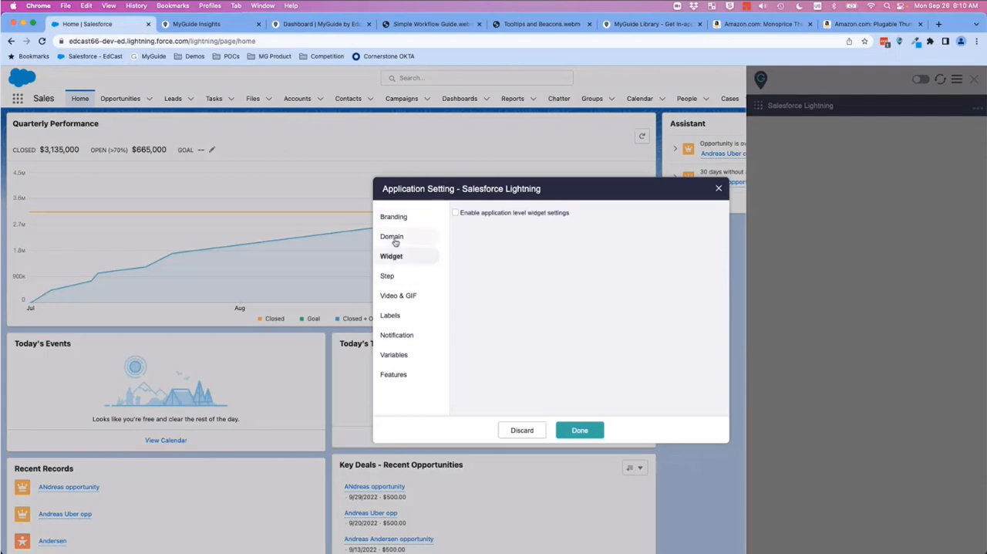
{"action": "left_click", "coordinate": [394, 238]}
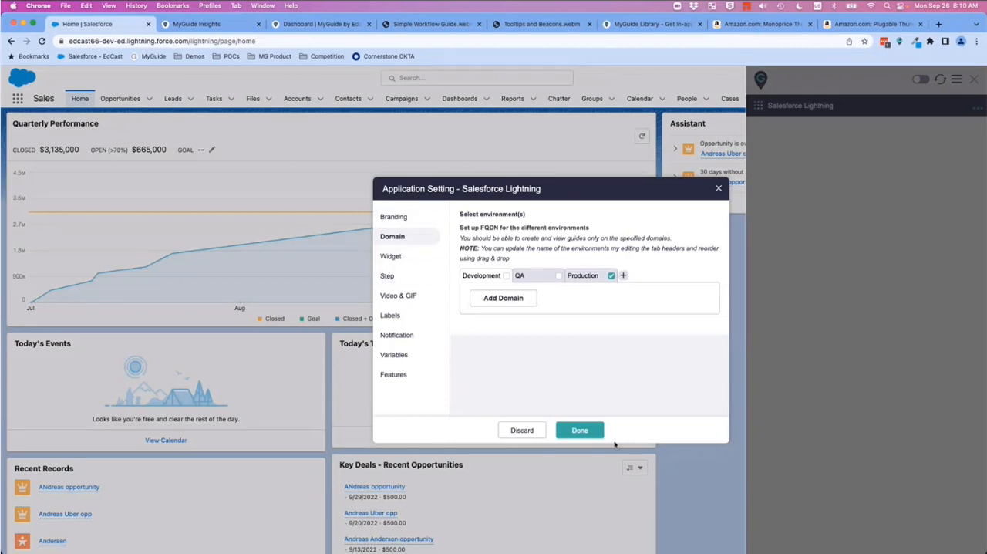
{"action": "left_click", "coordinate": [523, 434]}
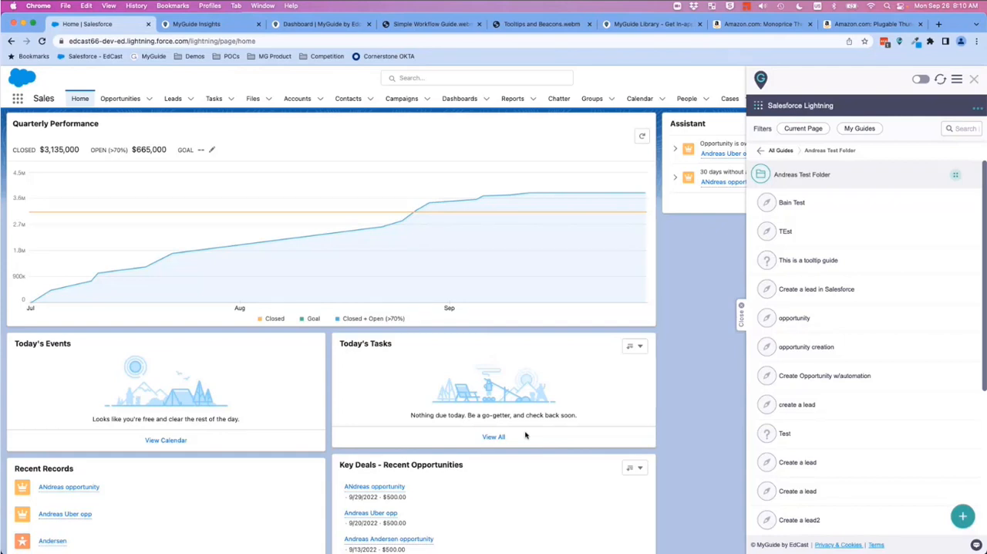
Step: Start a new workflow guide in the open test folder and name it "opportunity creation"
{"action": "scroll", "coordinate": [883, 413], "scroll_direction": "down", "scroll_amount": 5}
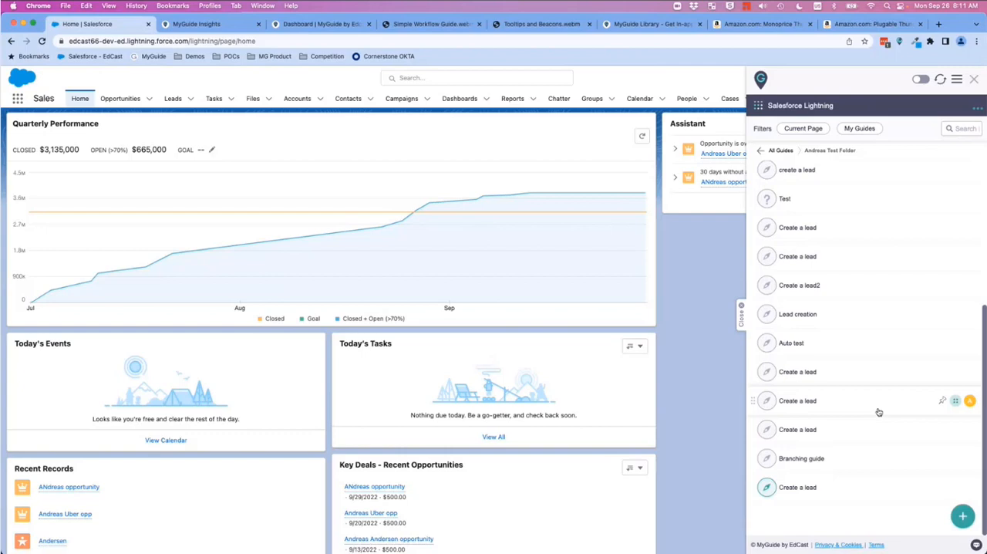
{"action": "scroll", "coordinate": [879, 411], "scroll_direction": "up", "scroll_amount": 5}
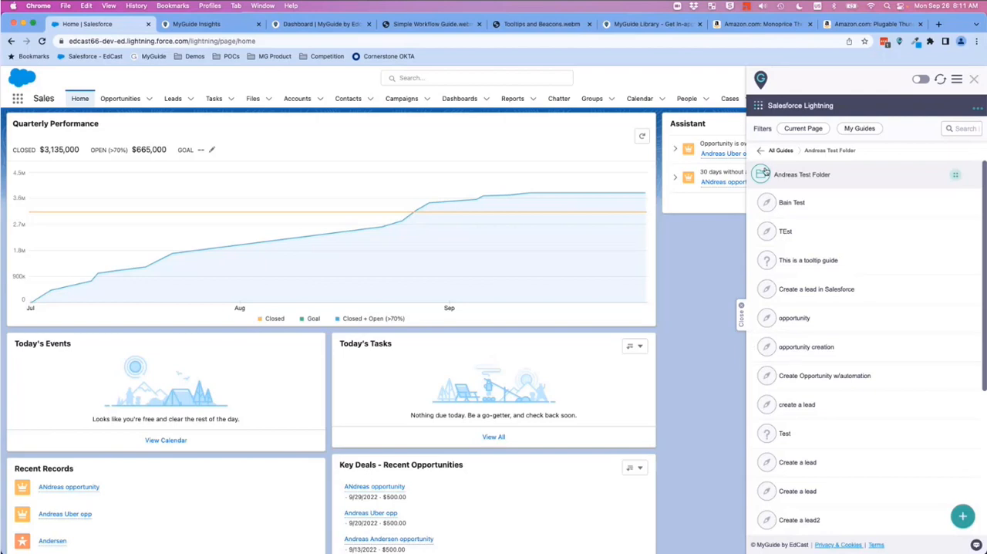
{"action": "left_click", "coordinate": [963, 515]}
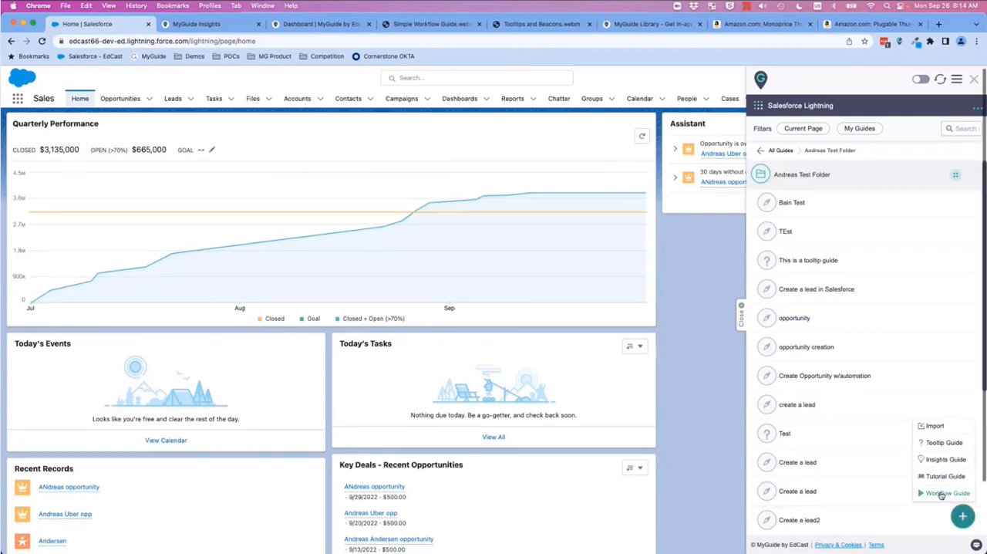
{"action": "left_click", "coordinate": [941, 494]}
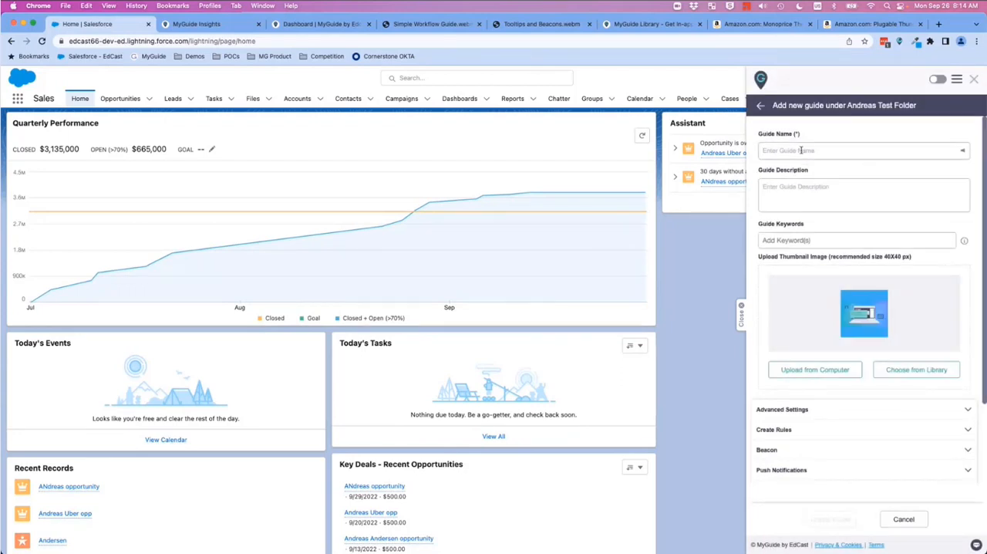
{"action": "type", "text": "oppor"}
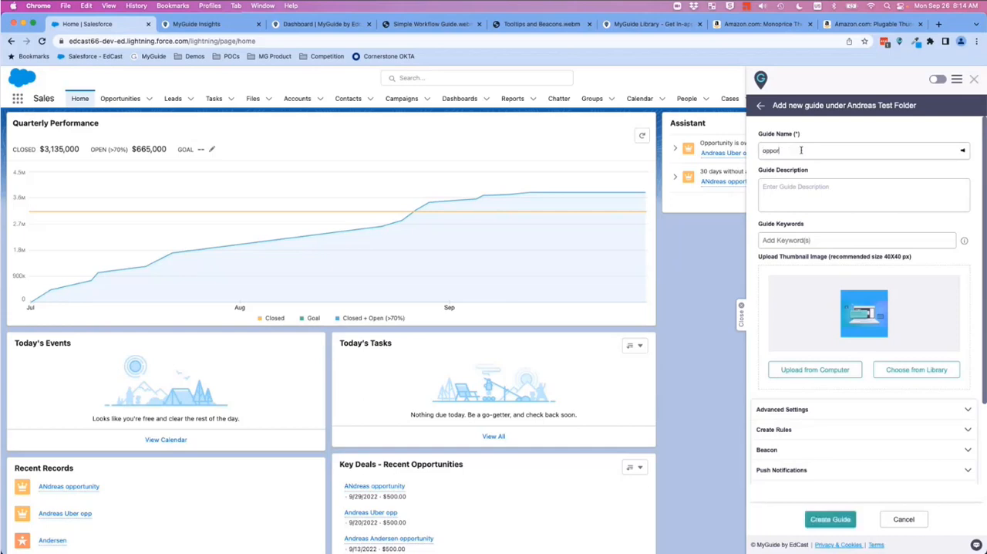
{"action": "type", "text": "tunity creation"}
{"action": "scroll", "coordinate": [807, 240], "scroll_direction": "up", "scroll_amount": 1}
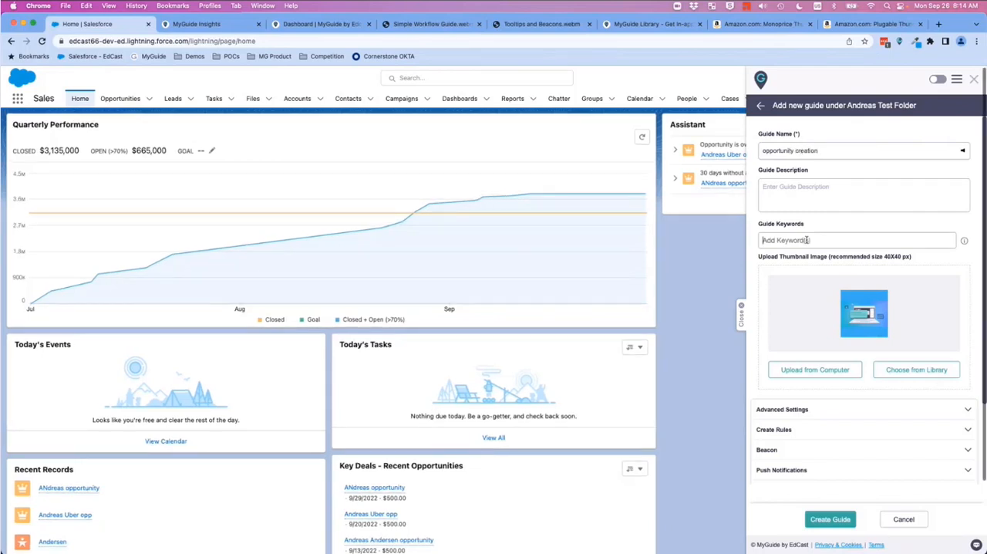
Step: Add the keywords "opportunity" and "create" to the workflow guide and create it
{"action": "left_click", "coordinate": [807, 240]}
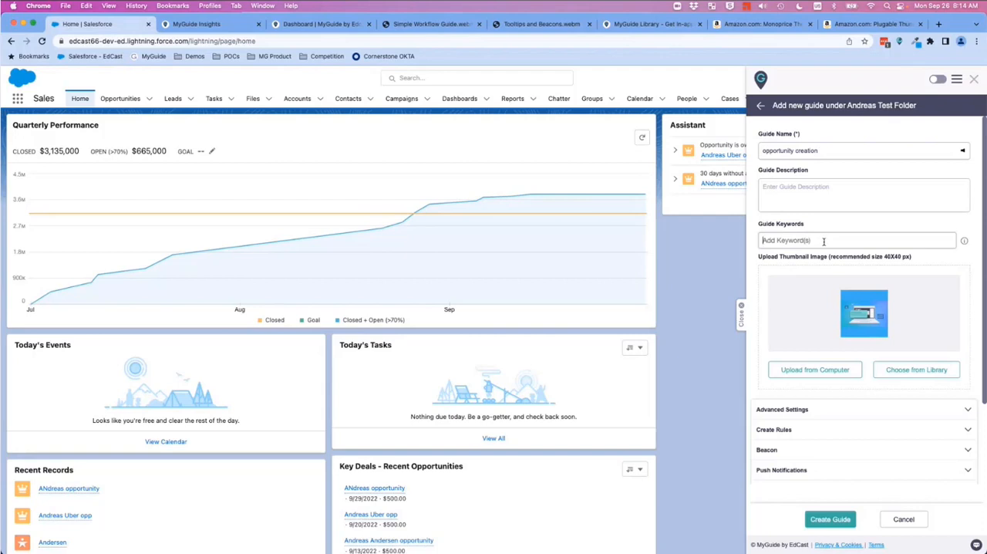
{"action": "type", "text": "opportunity"}
{"action": "key", "text": "Return"}
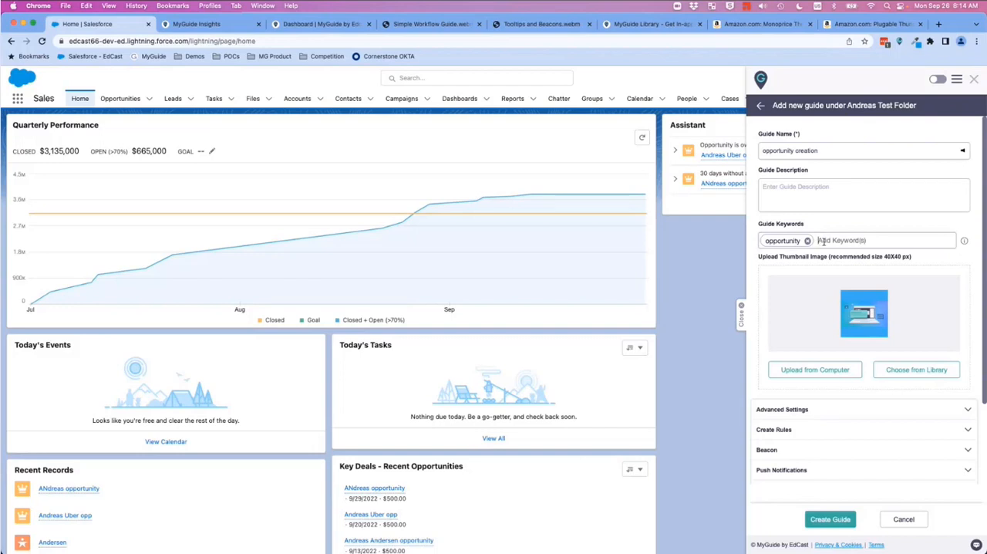
{"action": "type", "text": "create"}
{"action": "key", "text": "Return"}
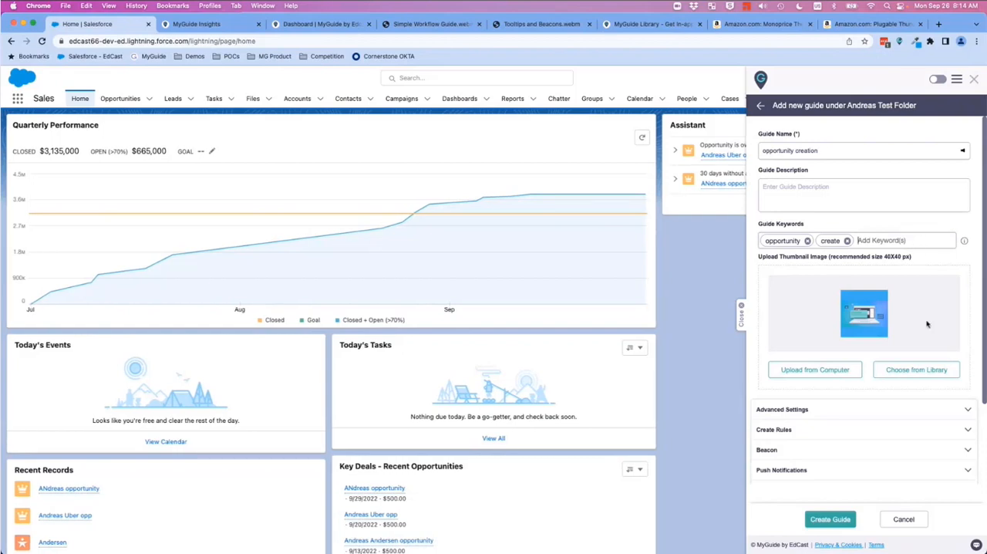
{"action": "left_click", "coordinate": [832, 519]}
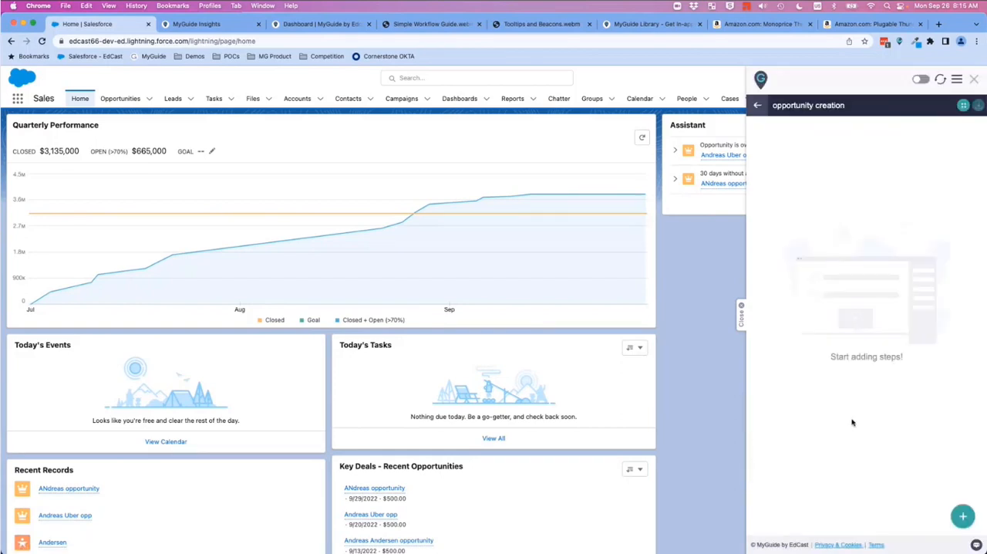
Step: Add an inline step to the guide that targets the Opportunities item in the Salesforce navigation bar
{"action": "mouse_move", "coordinate": [966, 522]}
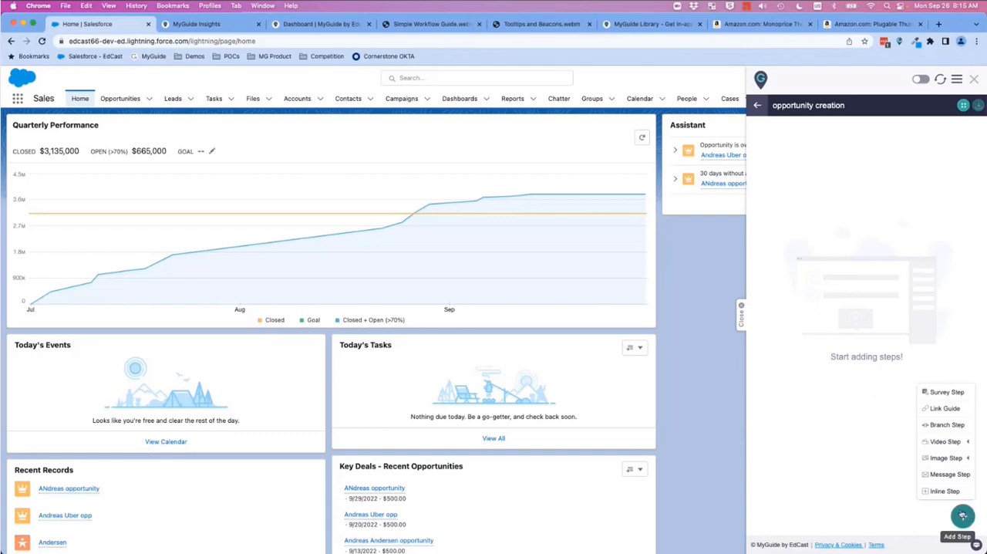
{"action": "left_click", "coordinate": [944, 461]}
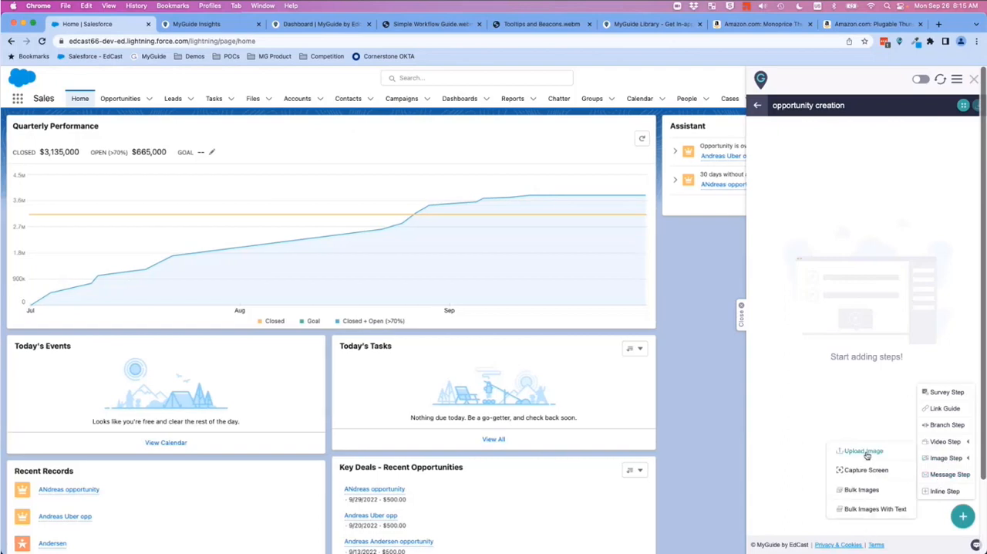
{"action": "left_click", "coordinate": [946, 441]}
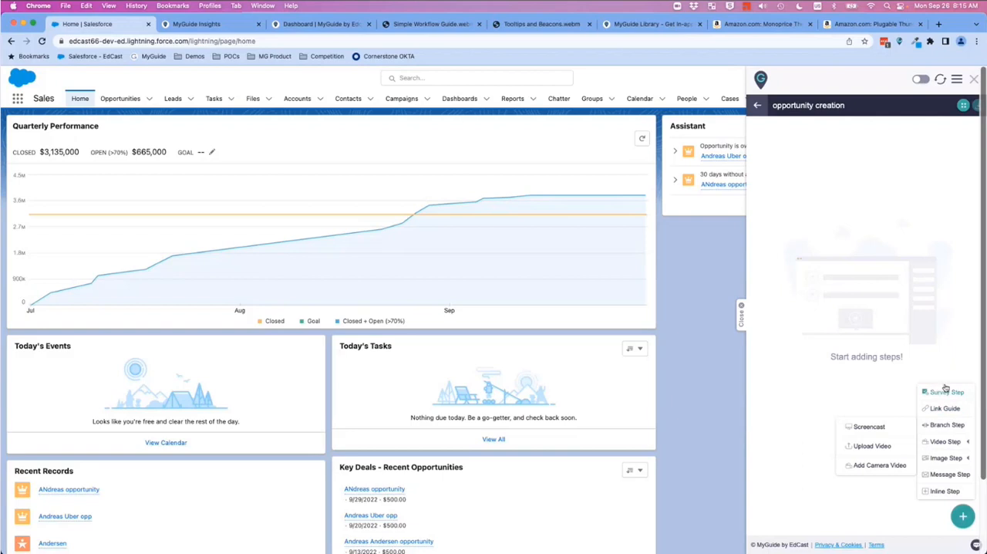
{"action": "left_click", "coordinate": [953, 491]}
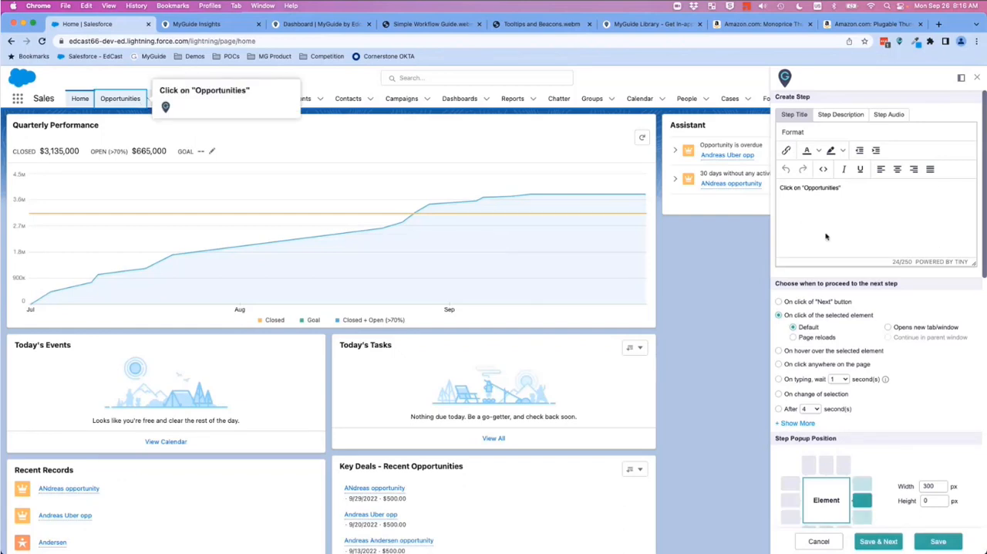
{"action": "left_click", "coordinate": [804, 225]}
Step: Enter "Description" as the Opportunities step's description text
{"action": "left_click", "coordinate": [846, 119]}
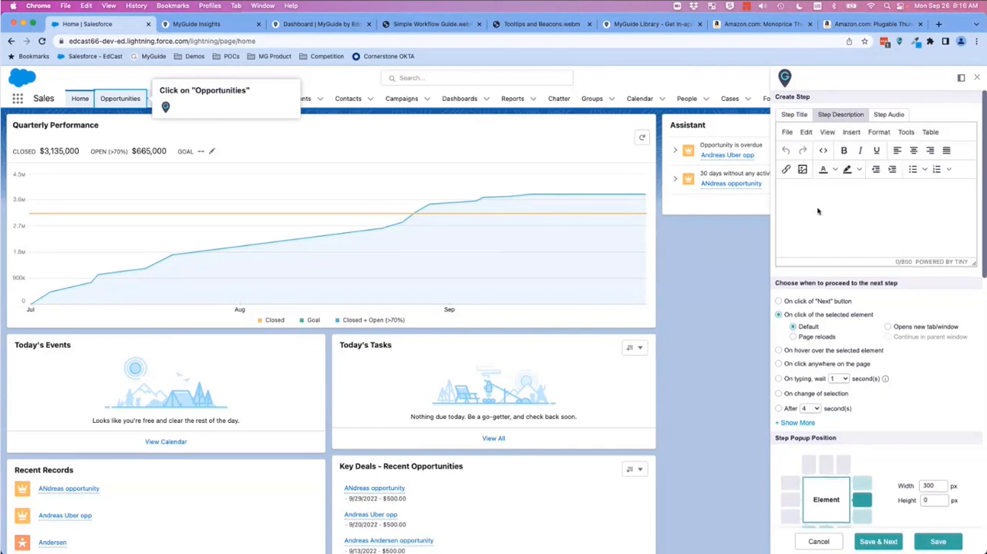
{"action": "type", "text": "Descrip"}
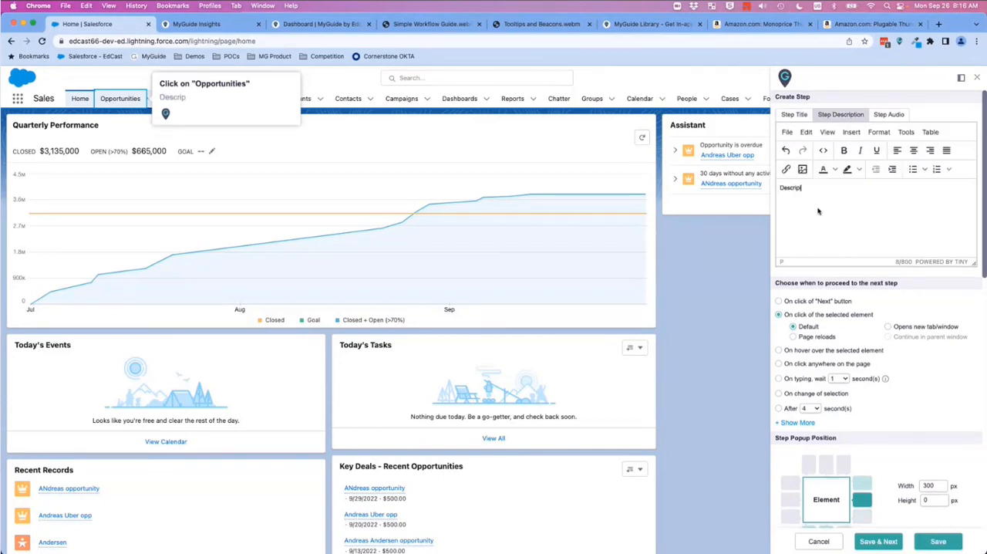
{"action": "type", "text": "tio"}
{"action": "type", "text": "tion"}
Step: Preview the Opportunities step's audio and return to its title text
{"action": "left_click", "coordinate": [891, 115]}
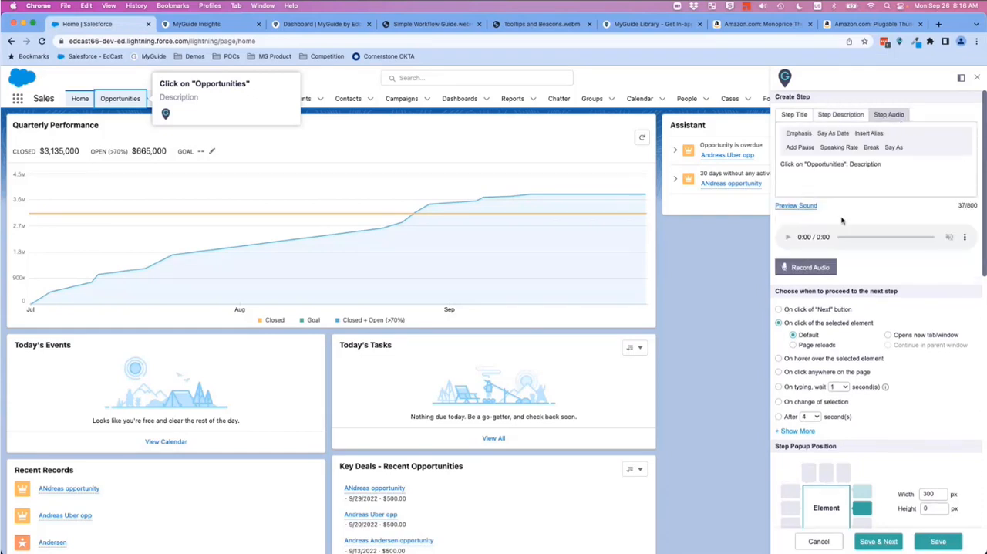
{"action": "left_click", "coordinate": [799, 207]}
{"action": "left_click", "coordinate": [797, 116]}
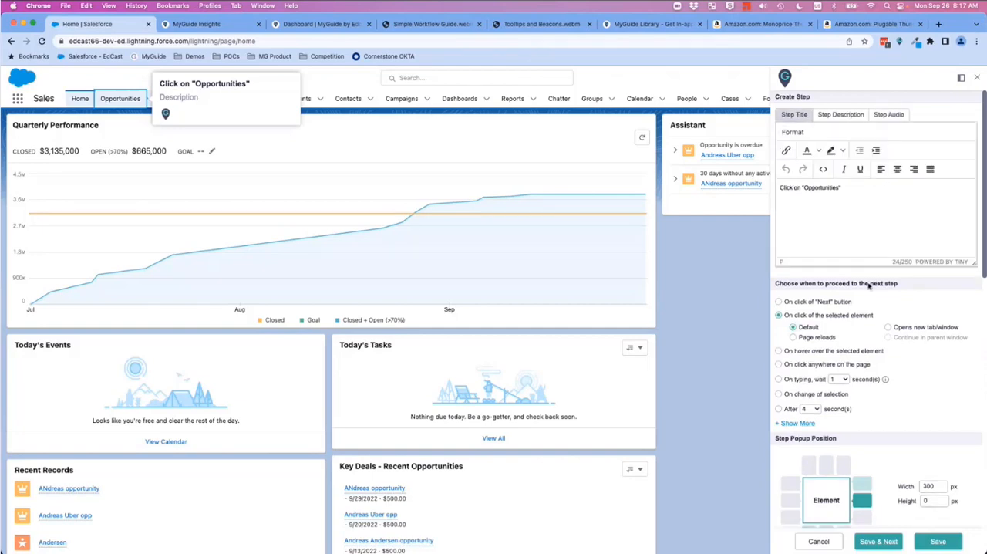
Step: Position the step popup centered below the Opportunities element
{"action": "scroll", "coordinate": [870, 286], "scroll_direction": "down", "scroll_amount": 1}
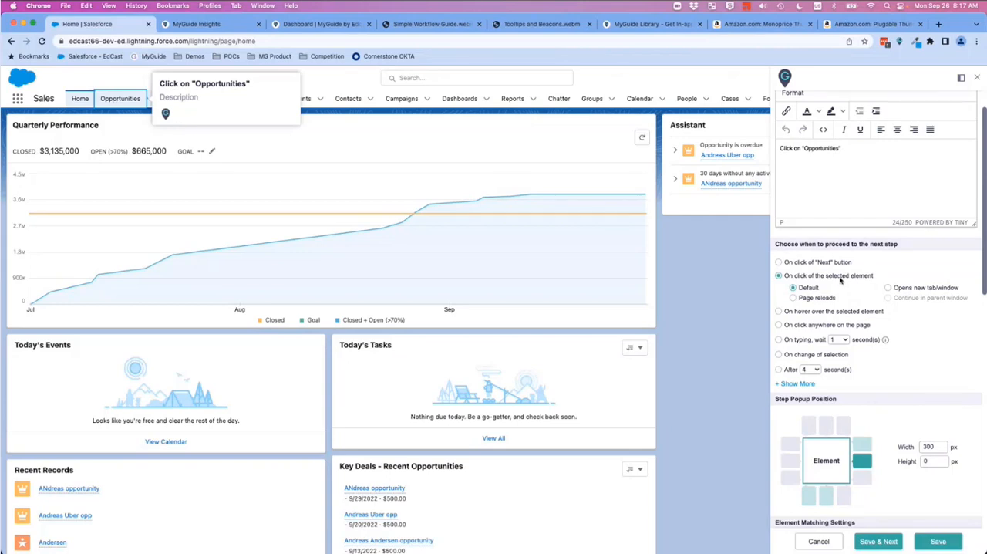
{"action": "scroll", "coordinate": [840, 280], "scroll_direction": "down", "scroll_amount": 5}
{"action": "left_click", "coordinate": [826, 305]}
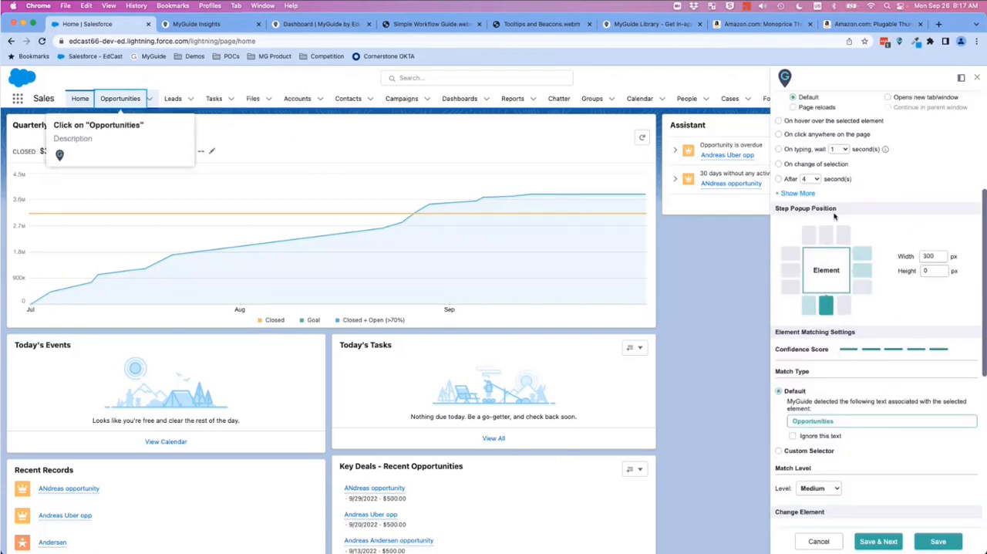
Step: Try ignoring the detected Opportunities text in the element matching settings, and turn the option back off
{"action": "scroll", "coordinate": [861, 301], "scroll_direction": "down", "scroll_amount": 1}
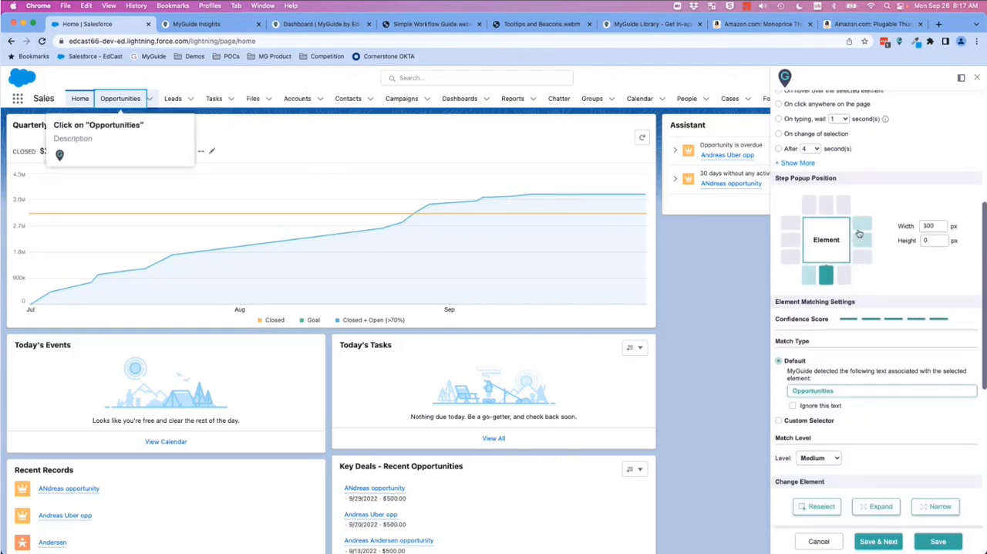
{"action": "scroll", "coordinate": [886, 270], "scroll_direction": "down", "scroll_amount": 2}
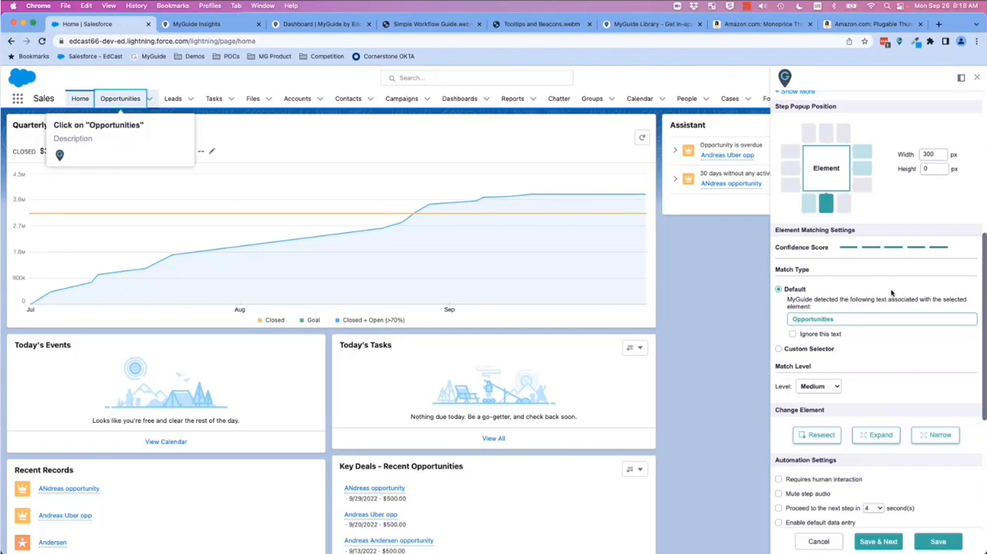
{"action": "scroll", "coordinate": [887, 291], "scroll_direction": "down", "scroll_amount": 2}
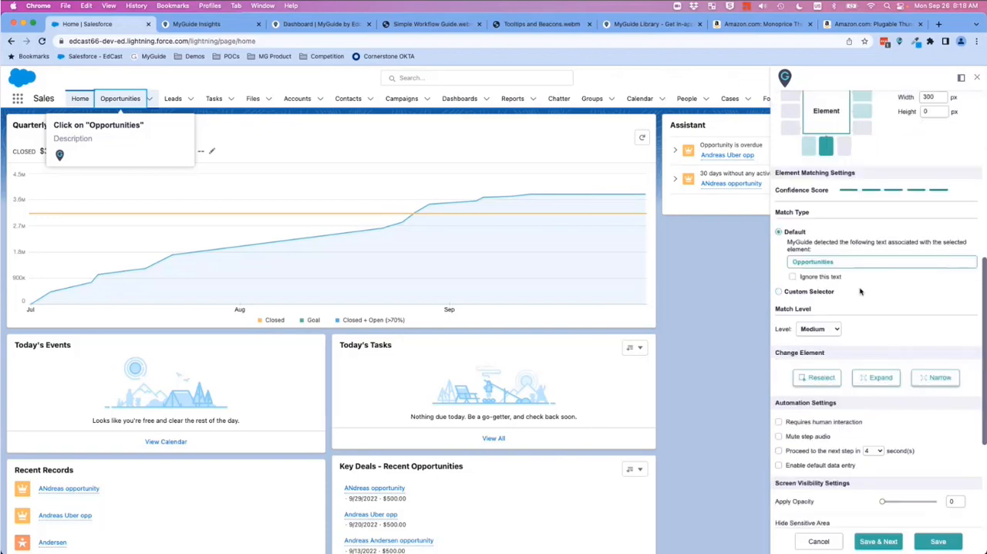
{"action": "left_click", "coordinate": [794, 278]}
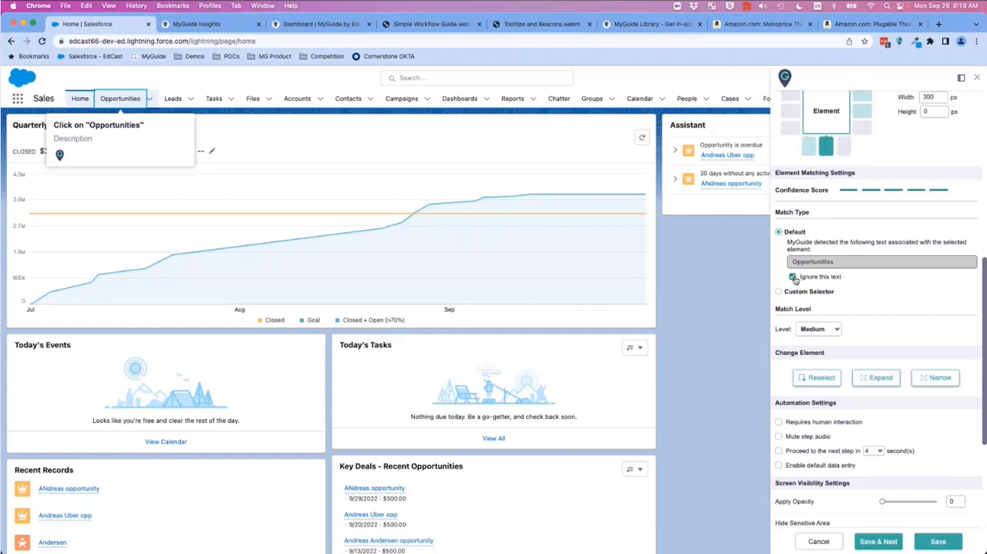
{"action": "left_click", "coordinate": [792, 278]}
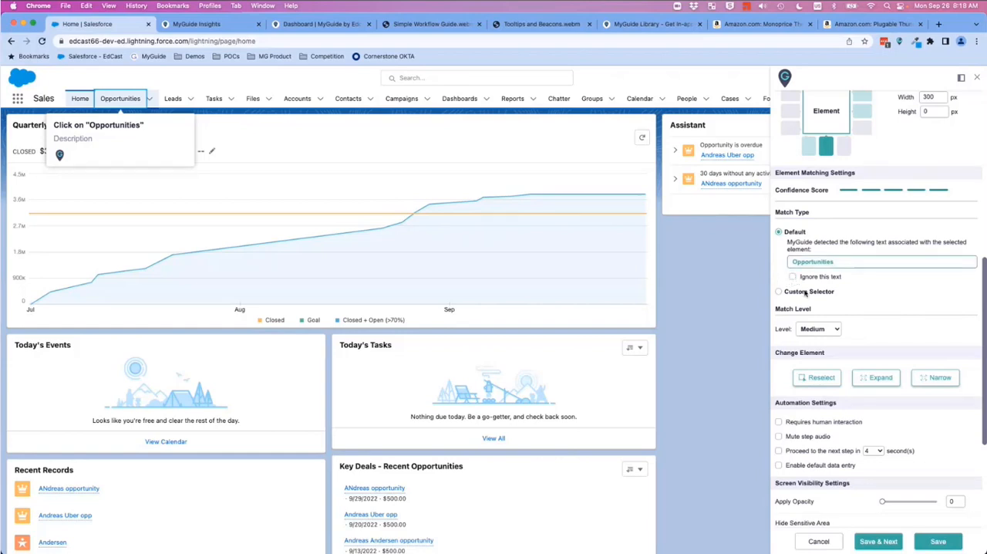
Step: Try a custom selector with the class, title and draggable attributes, and restore the Default match type
{"action": "left_click", "coordinate": [779, 291]}
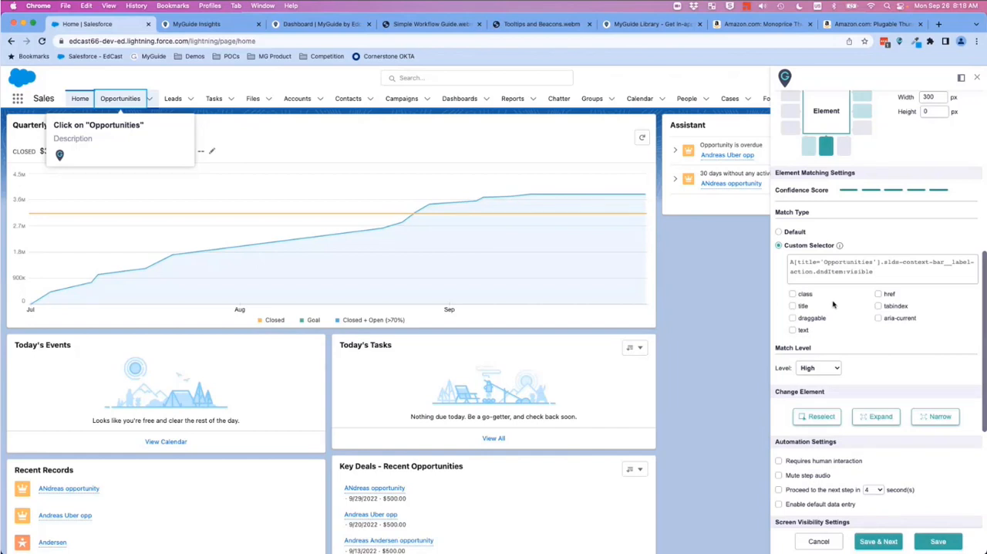
{"action": "left_click", "coordinate": [793, 294]}
{"action": "left_click", "coordinate": [793, 306]}
{"action": "left_click", "coordinate": [793, 319]}
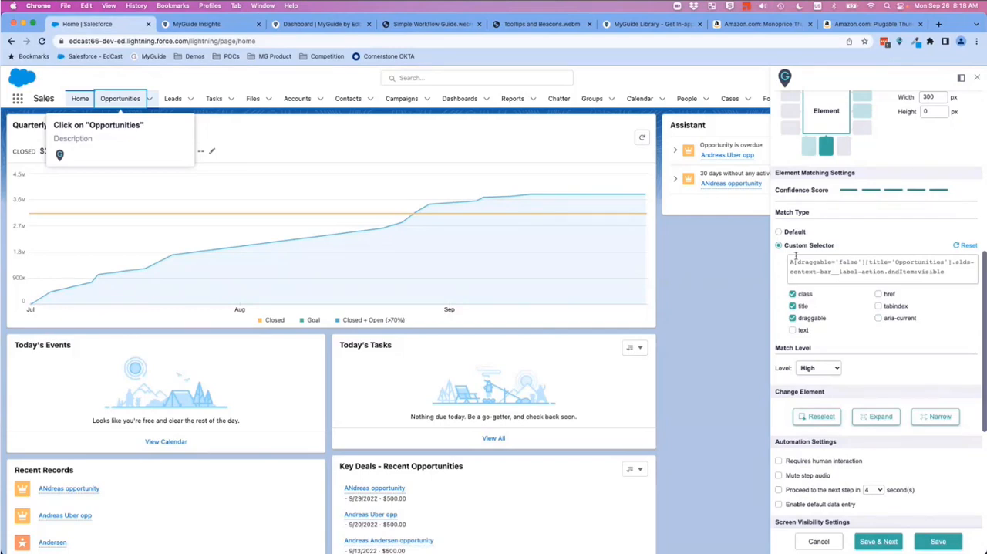
{"action": "left_click", "coordinate": [778, 232]}
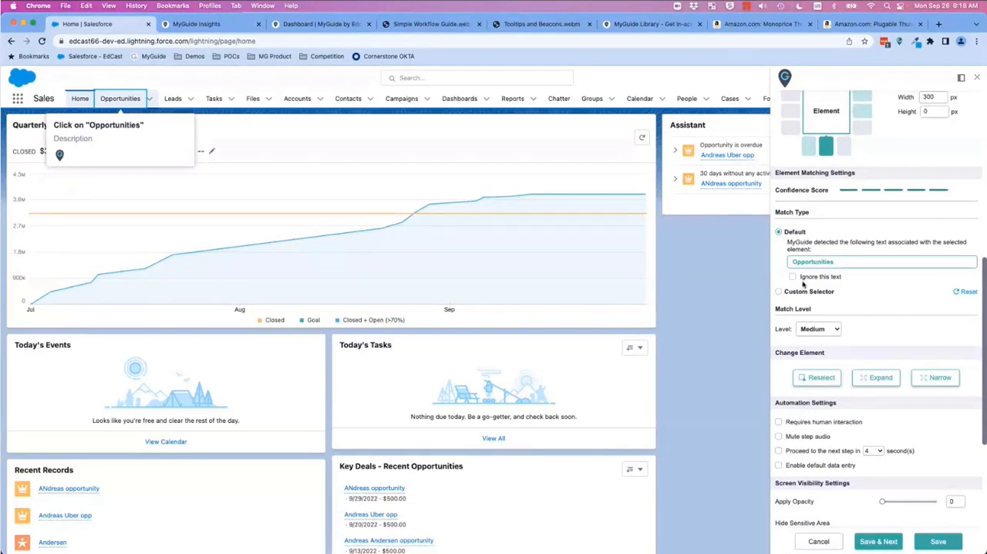
Step: Set the Opportunities step's screen opacity to 6 and save the step, continuing to the next capture
{"action": "scroll", "coordinate": [829, 285], "scroll_direction": "down", "scroll_amount": 2}
{"action": "scroll", "coordinate": [829, 285], "scroll_direction": "down", "scroll_amount": 2}
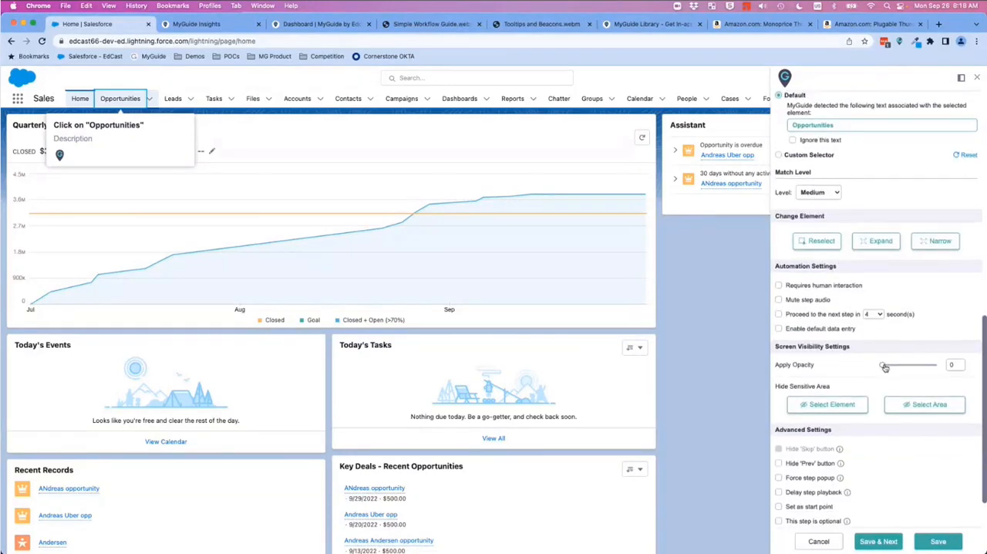
{"action": "left_click_drag", "start_coordinate": [885, 368], "coordinate": [912, 363]}
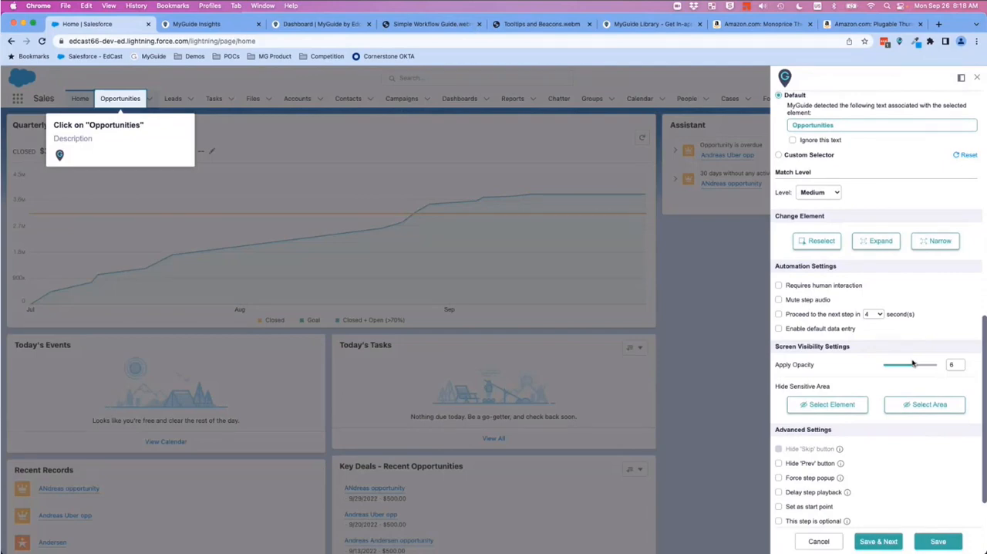
{"action": "scroll", "coordinate": [870, 392], "scroll_direction": "down", "scroll_amount": 2}
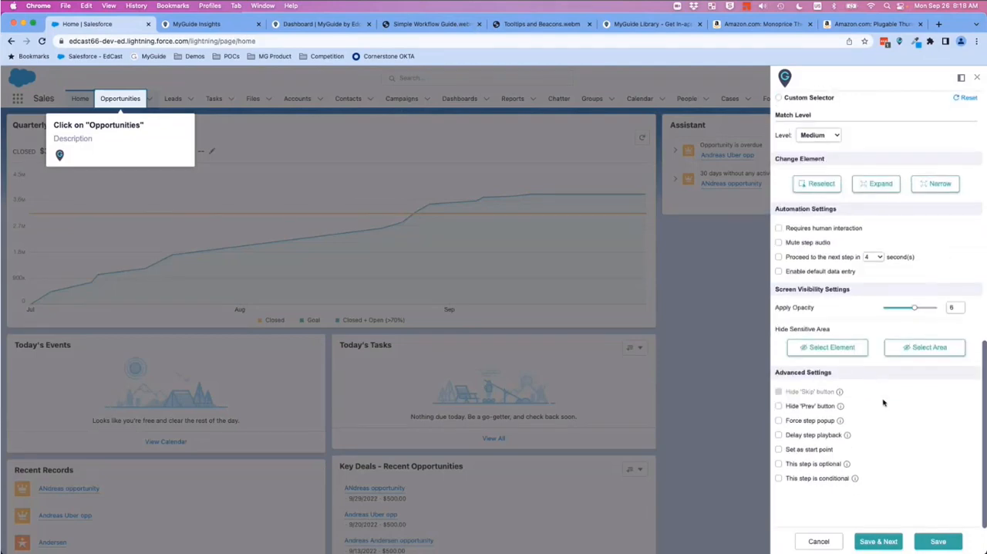
{"action": "left_click", "coordinate": [879, 541]}
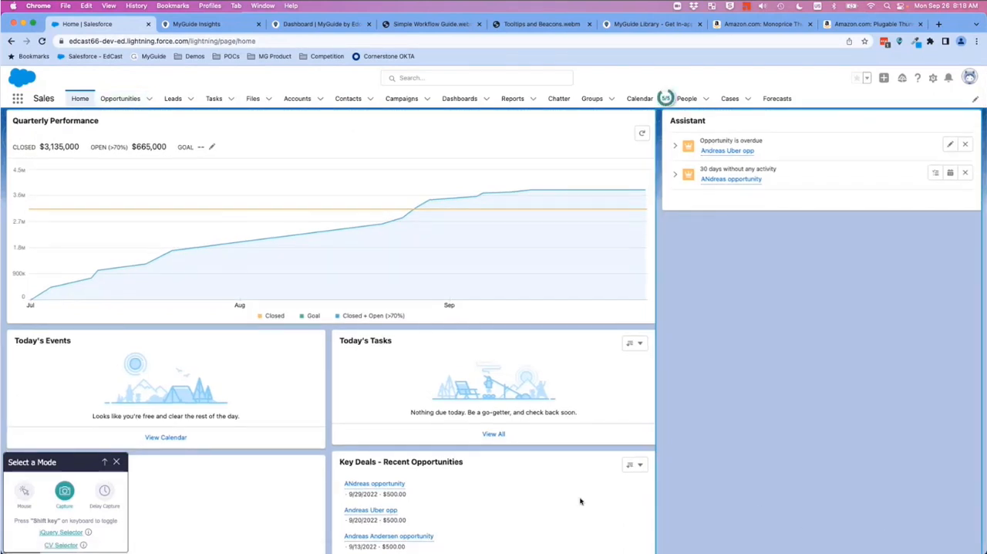
Step: Open the Opportunities page without capturing, capture its New button as the second guide step, and save it, continuing to the next capture
{"action": "left_click", "coordinate": [24, 491]}
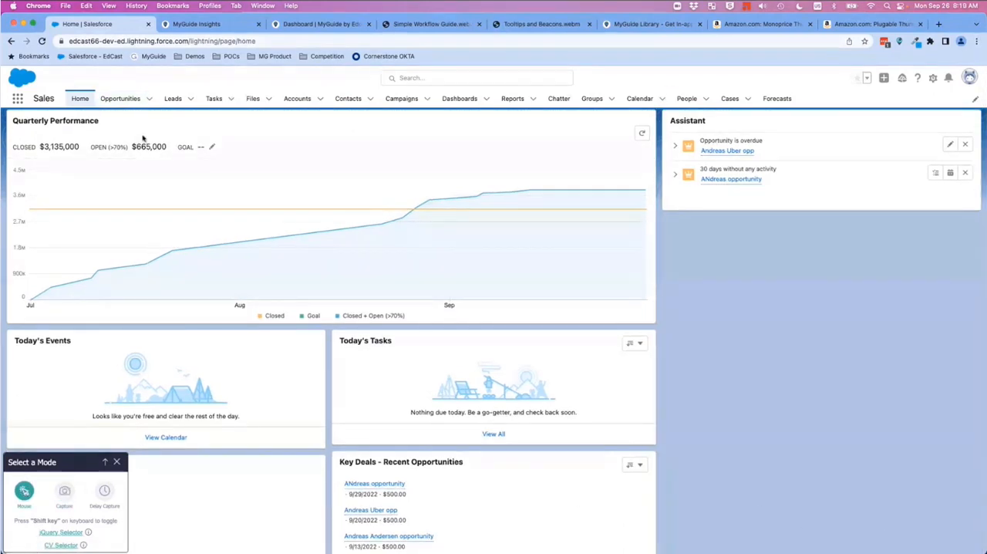
{"action": "left_click", "coordinate": [116, 99]}
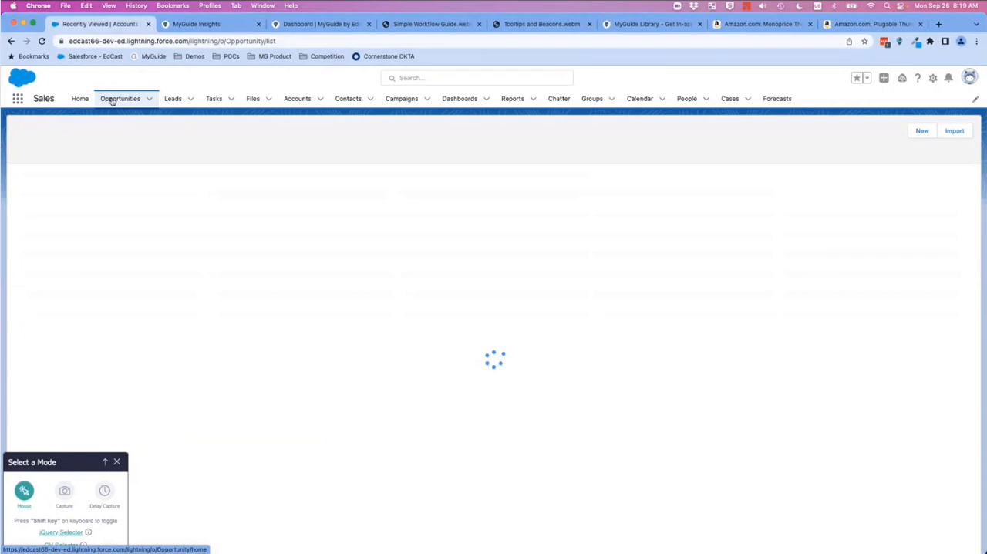
{"action": "key", "text": "shift"}
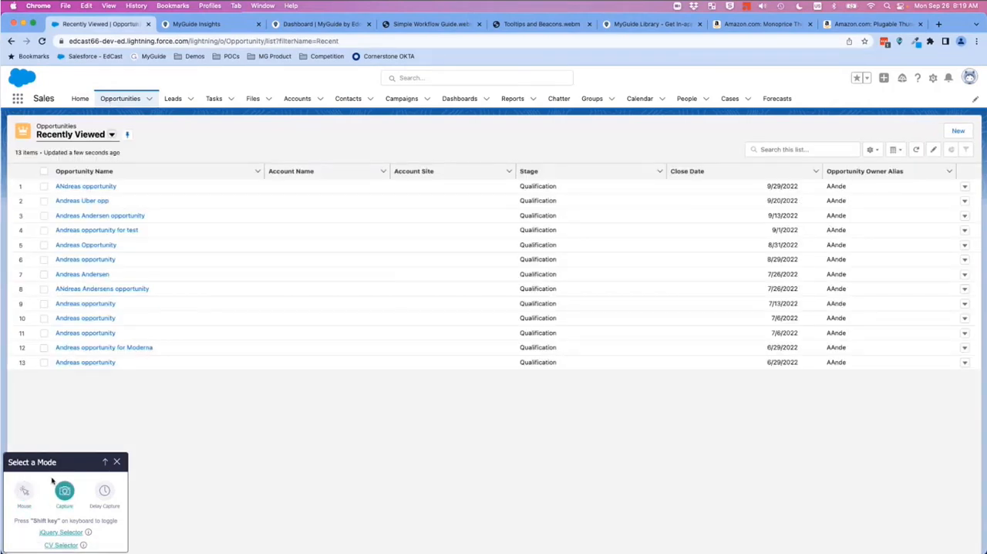
{"action": "left_click", "coordinate": [950, 137]}
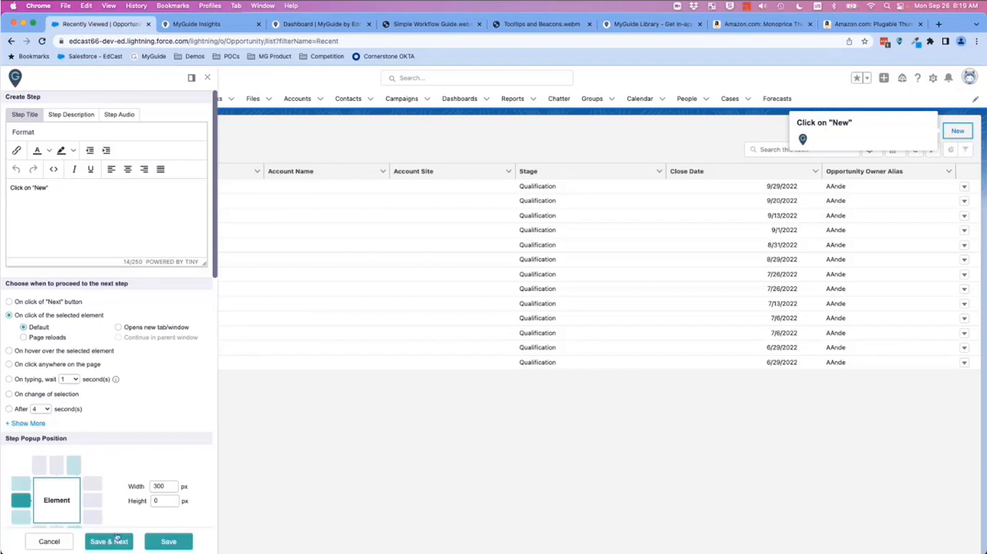
{"action": "left_click", "coordinate": [108, 541]}
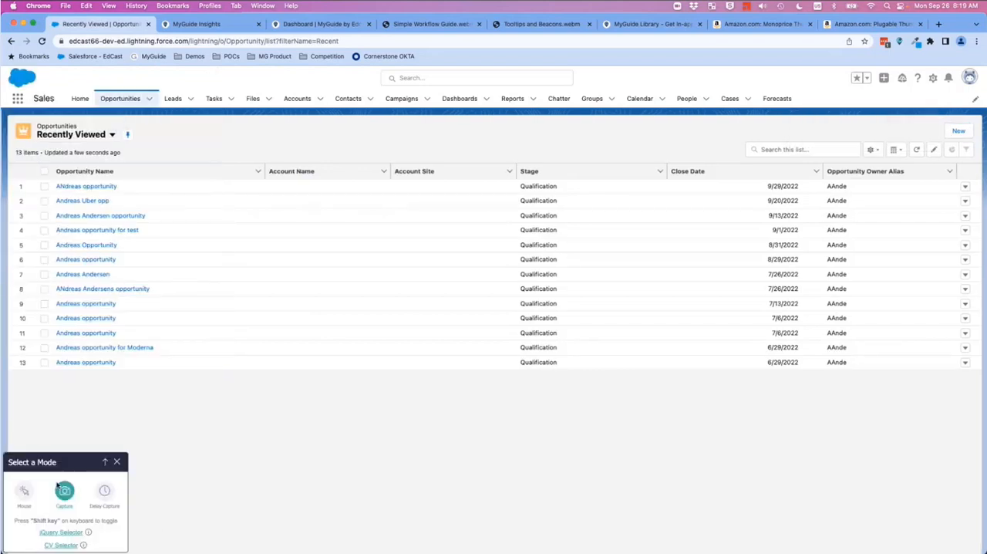
Step: Open the New Opportunity form without capturing, capture its Cancel button as the third guide step, and save it to finish capturing
{"action": "key", "text": "shift"}
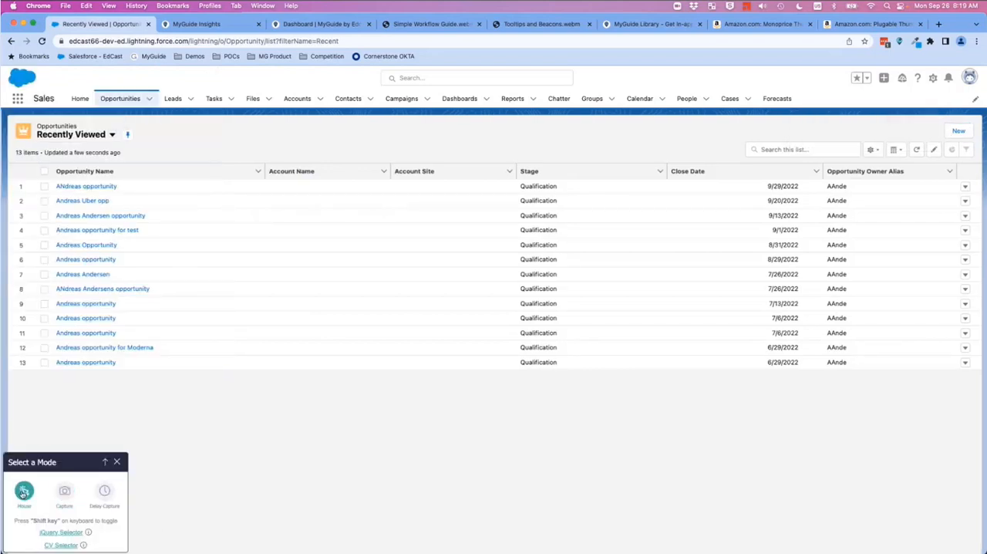
{"action": "left_click", "coordinate": [955, 134]}
{"action": "key", "text": "shift"}
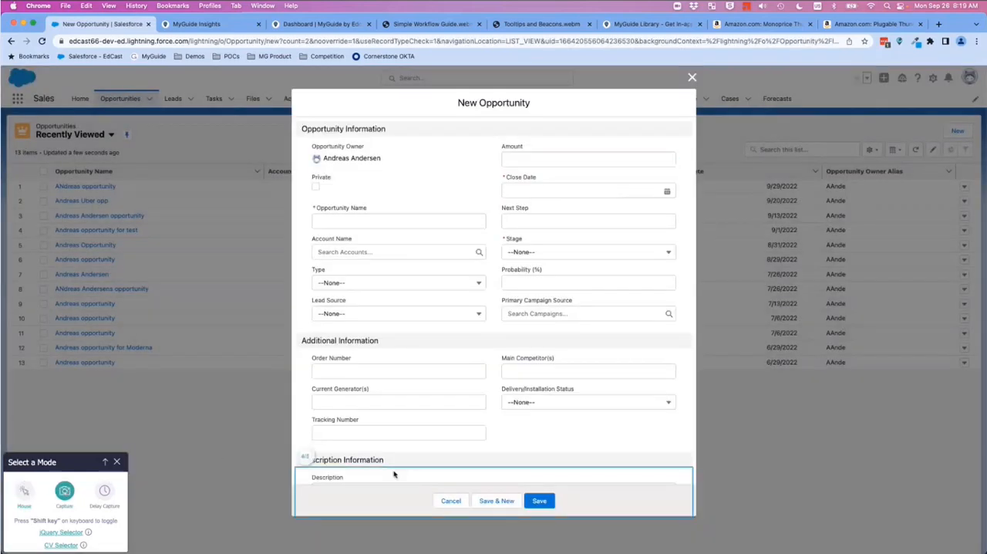
{"action": "left_click", "coordinate": [441, 500]}
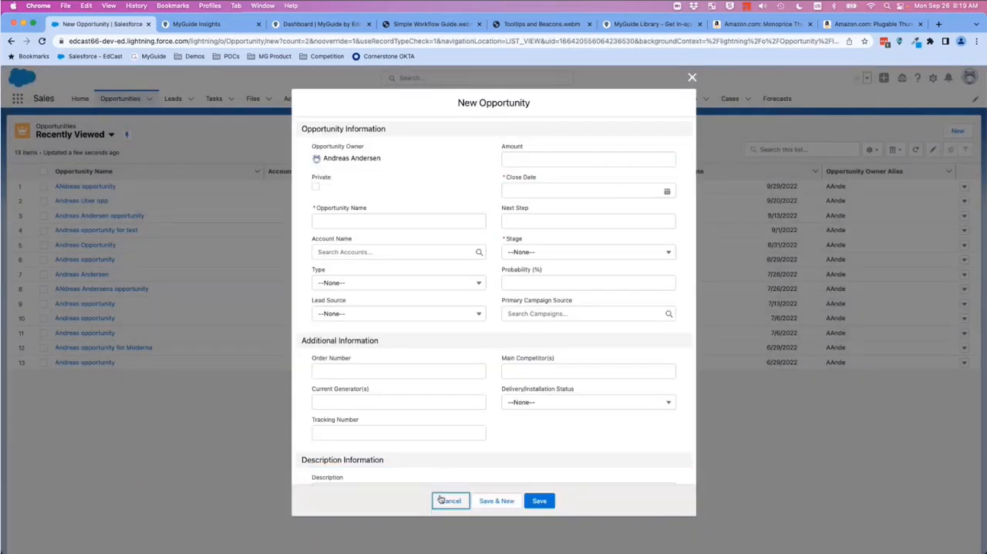
{"action": "left_click", "coordinate": [940, 541]}
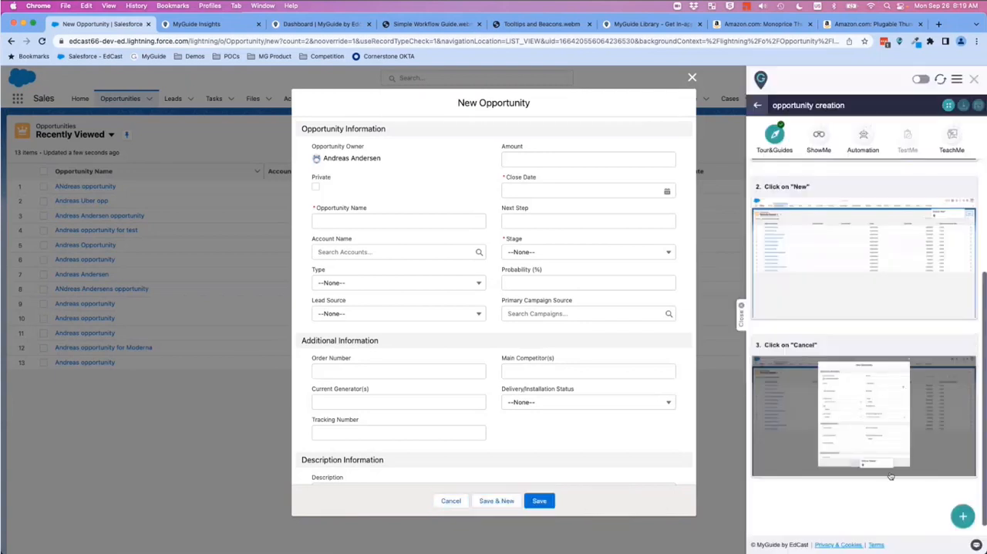
Step: Preview all three steps of the opportunity creation guide in the ShowMe slideshow, and close it
{"action": "scroll", "coordinate": [839, 403], "scroll_direction": "up", "scroll_amount": 3}
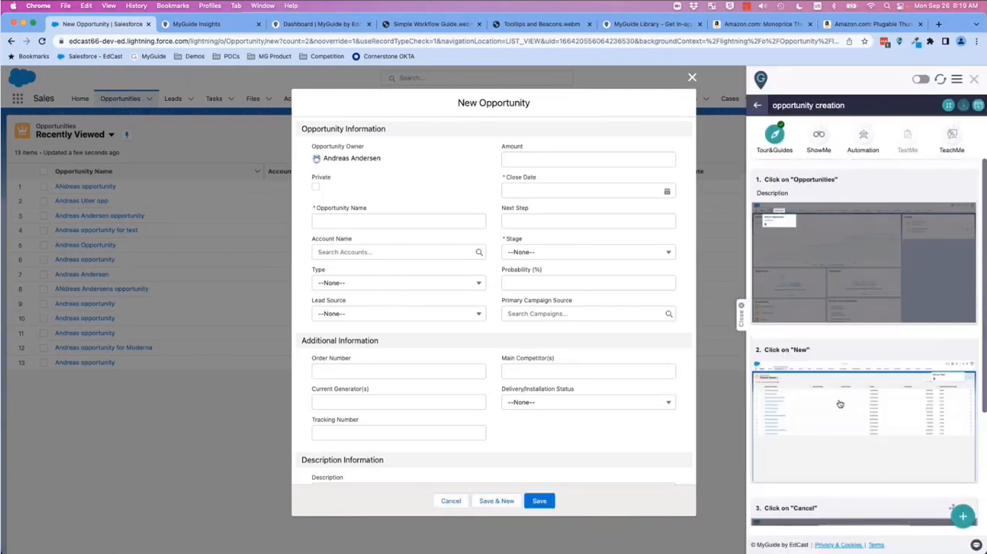
{"action": "mouse_move", "coordinate": [888, 224]}
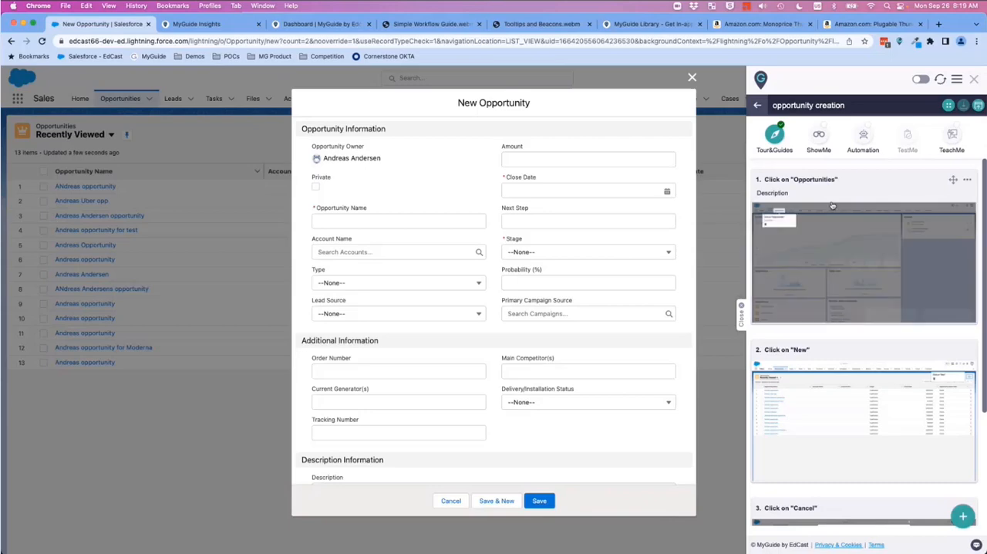
{"action": "left_click", "coordinate": [819, 136]}
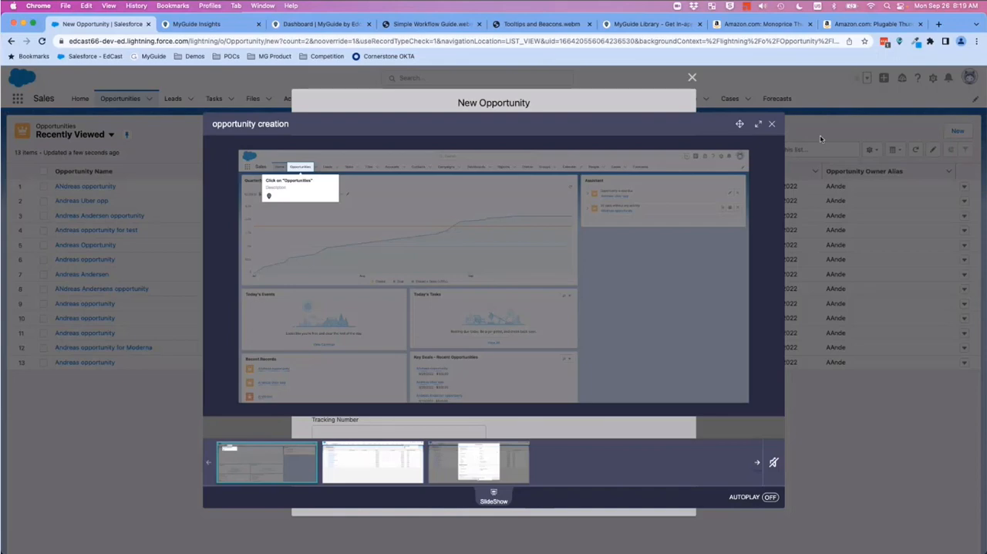
{"action": "left_click", "coordinate": [776, 275]}
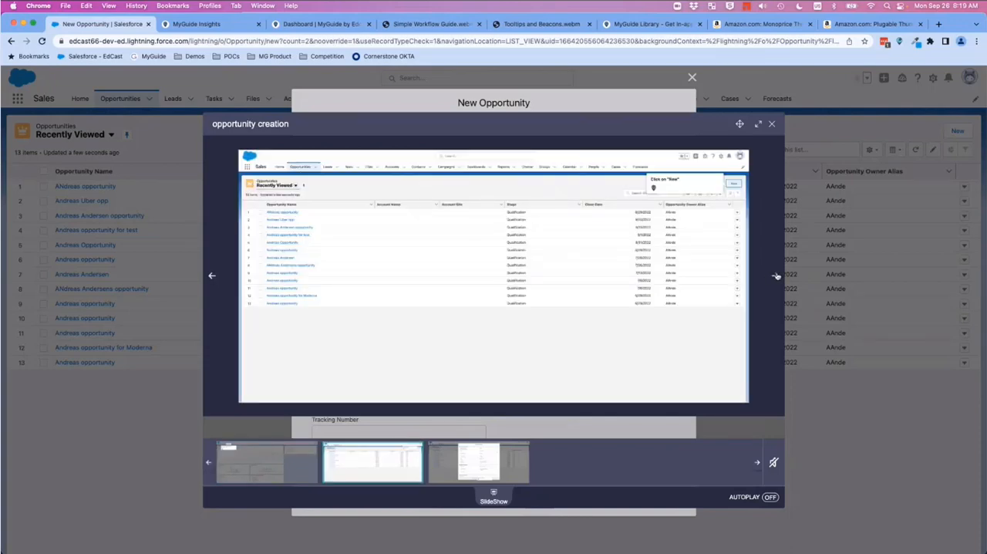
{"action": "left_click", "coordinate": [776, 276]}
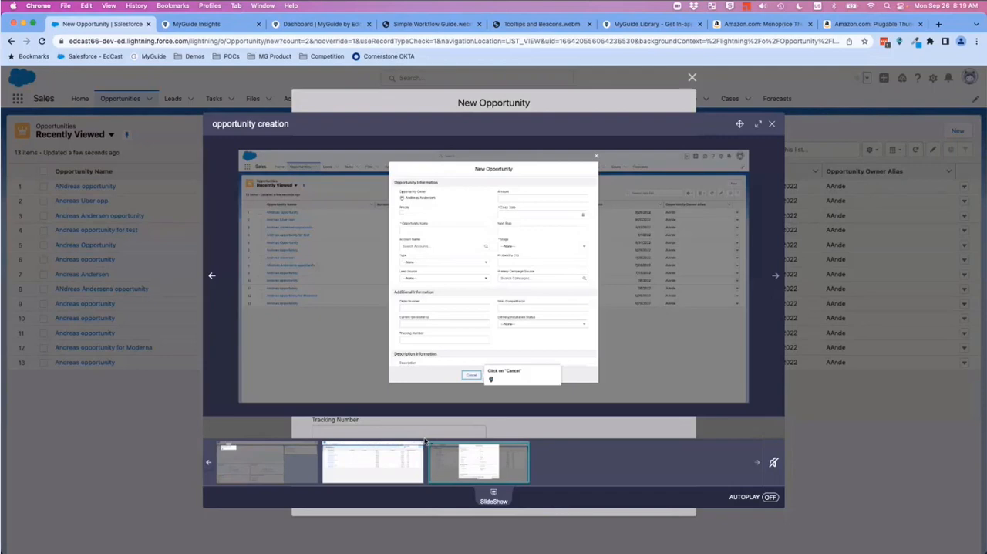
{"action": "left_click", "coordinate": [772, 123]}
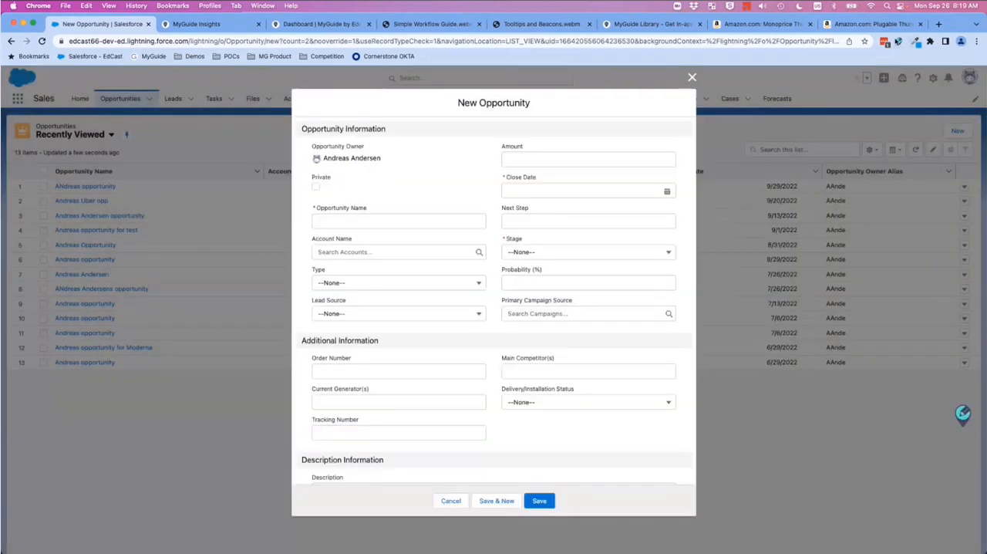
Step: Draw a freehand red brush loop over the New Opportunity form in the Cancel step's image, and save the edited image
{"action": "left_click", "coordinate": [899, 44]}
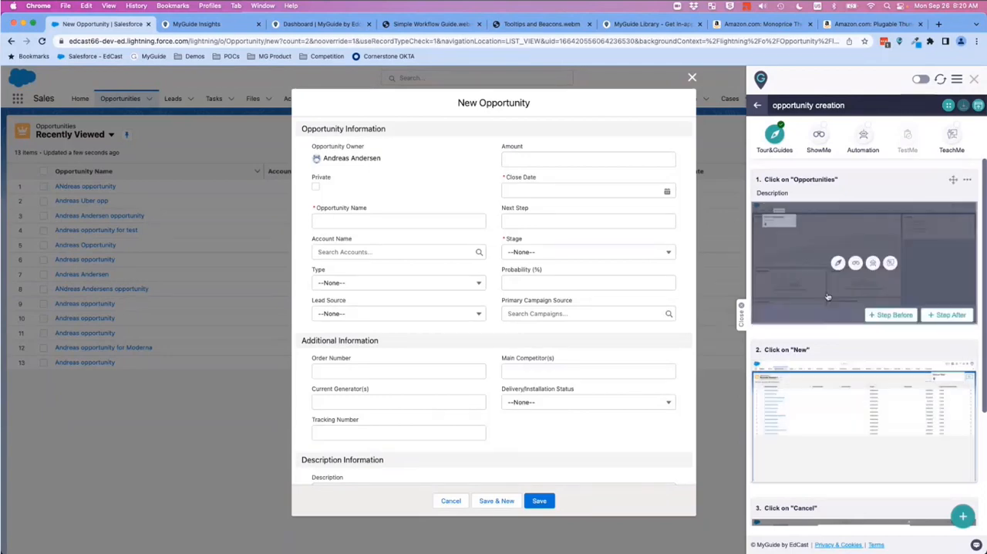
{"action": "scroll", "coordinate": [827, 297], "scroll_direction": "down", "scroll_amount": 1}
{"action": "scroll", "coordinate": [828, 297], "scroll_direction": "down", "scroll_amount": 5}
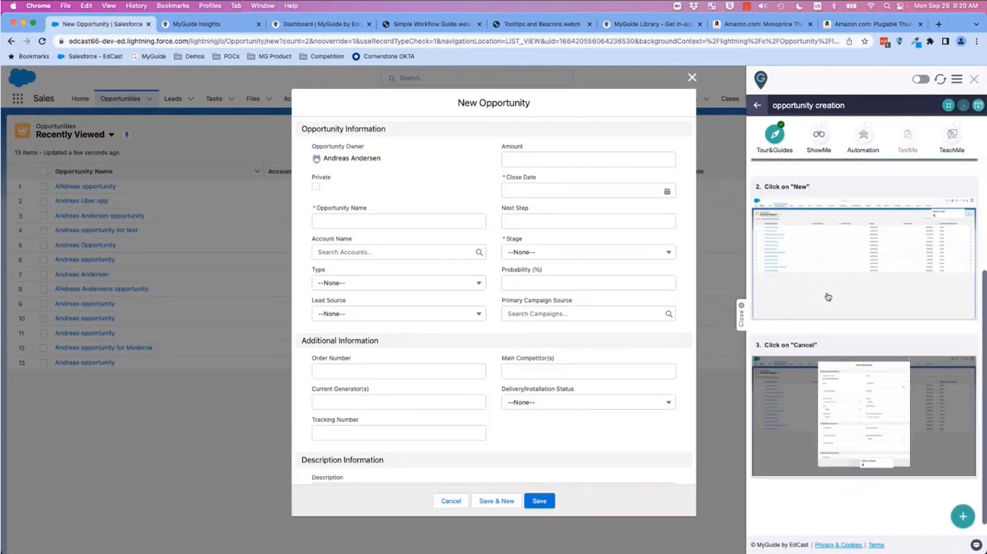
{"action": "left_click", "coordinate": [970, 347]}
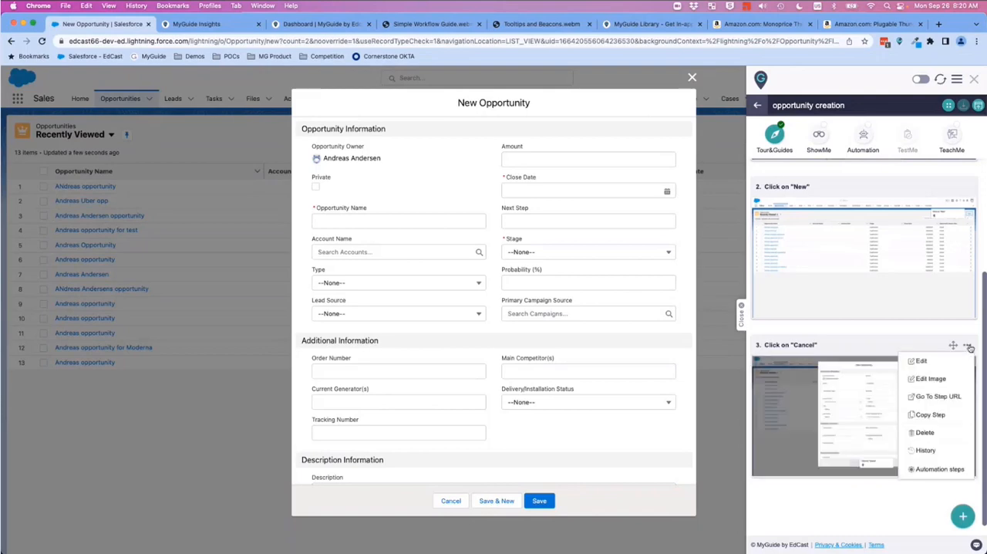
{"action": "left_click", "coordinate": [941, 375]}
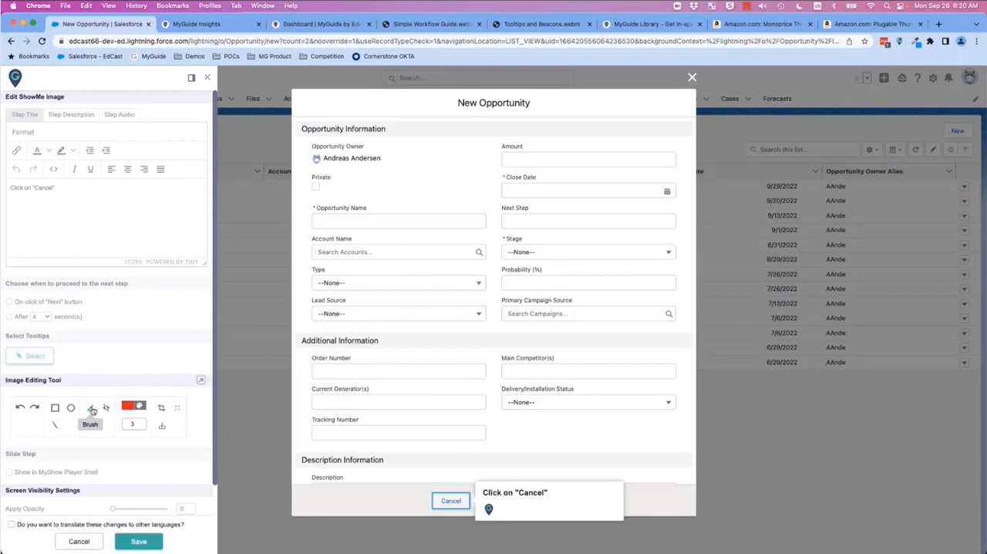
{"action": "left_click", "coordinate": [93, 410]}
{"action": "mouse_move", "coordinate": [602, 320]}
{"action": "left_mouse_down"}
{"action": "mouse_move", "coordinate": [438, 305]}
{"action": "mouse_move", "coordinate": [508, 399]}
{"action": "left_mouse_up"}
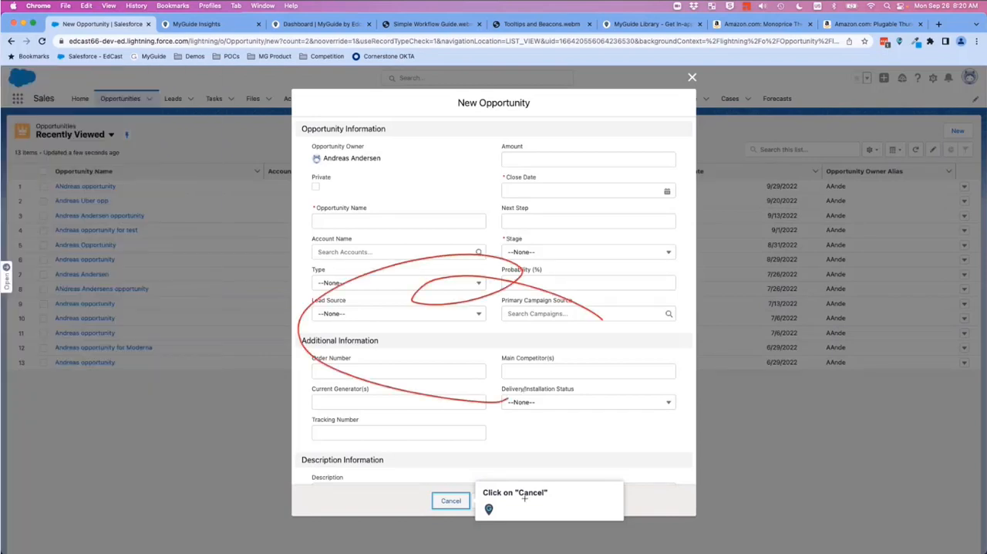
{"action": "mouse_move", "coordinate": [873, 391]}
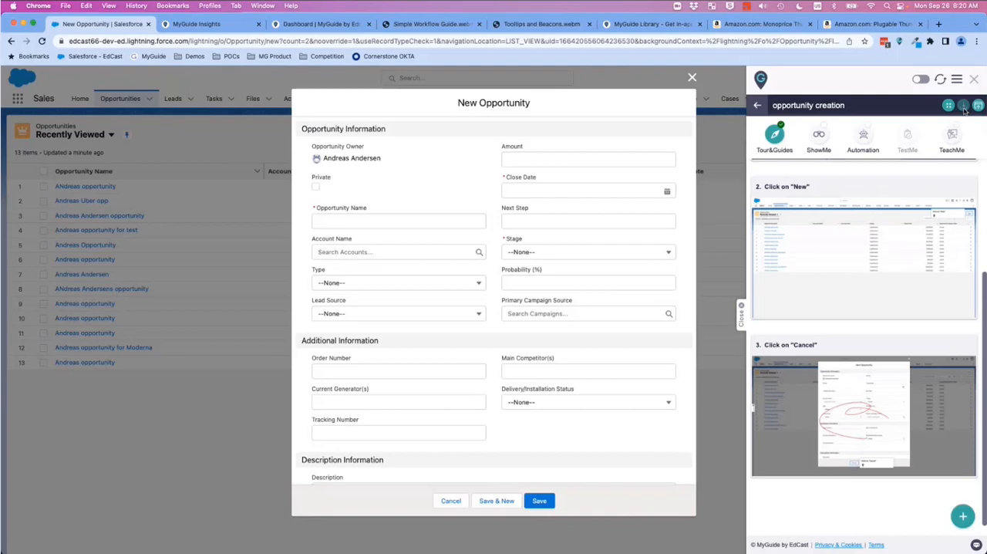
Step: Publish the opportunity creation guide and dismiss the confirmation
{"action": "mouse_move", "coordinate": [846, 226]}
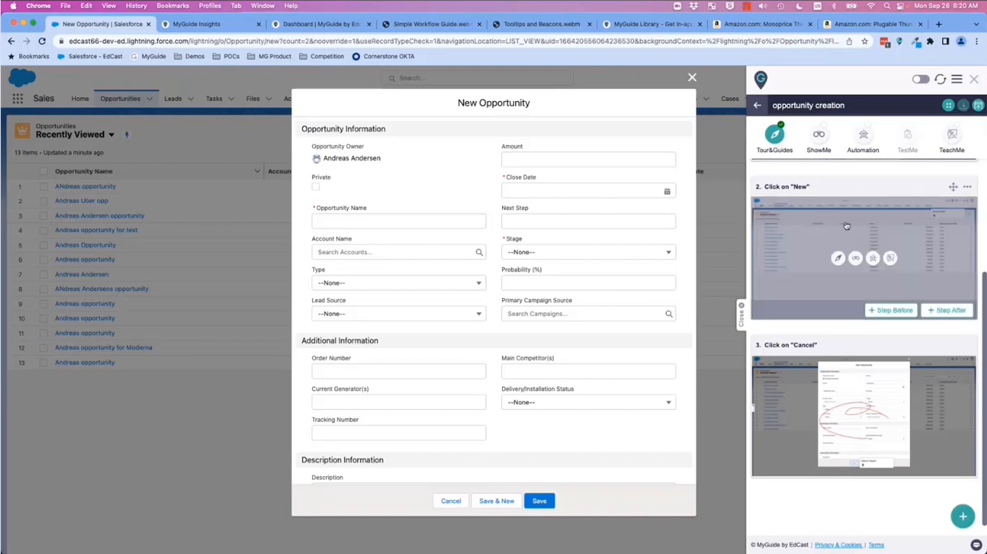
{"action": "left_click", "coordinate": [979, 107]}
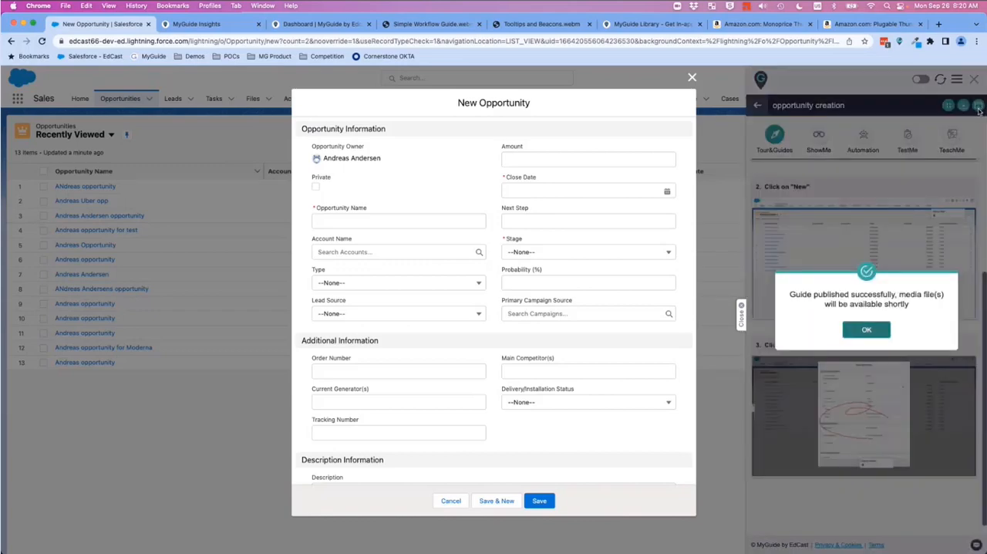
{"action": "left_click", "coordinate": [866, 330]}
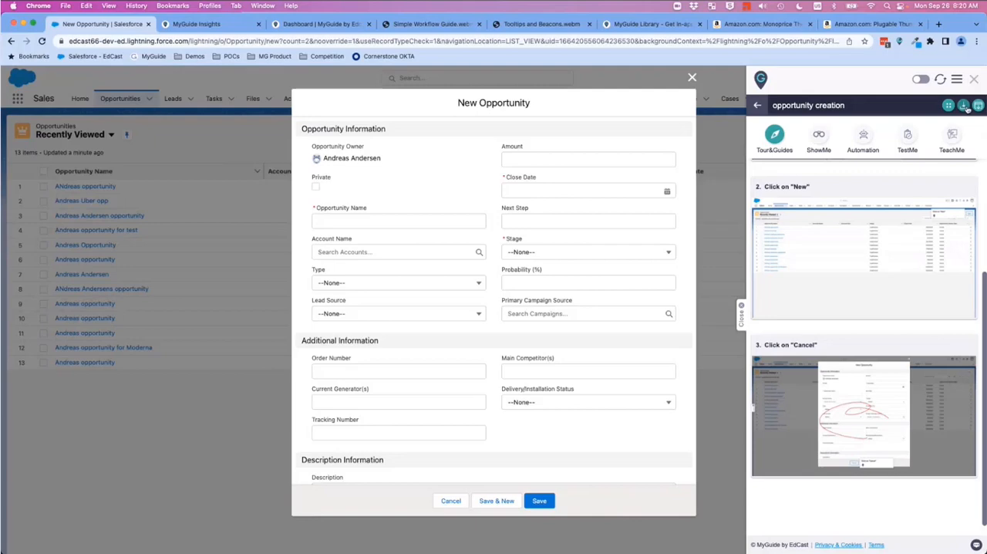
Step: Open the Welcome New Employee guide in the SE Demo Guides folder and show its available download formats
{"action": "left_click", "coordinate": [758, 105]}
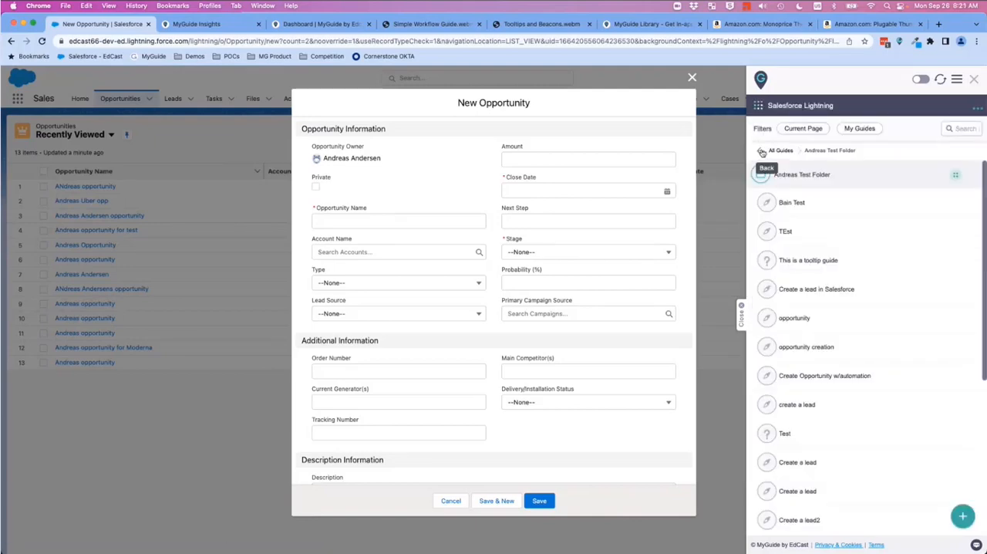
{"action": "left_click", "coordinate": [762, 152]}
{"action": "left_click", "coordinate": [817, 155]}
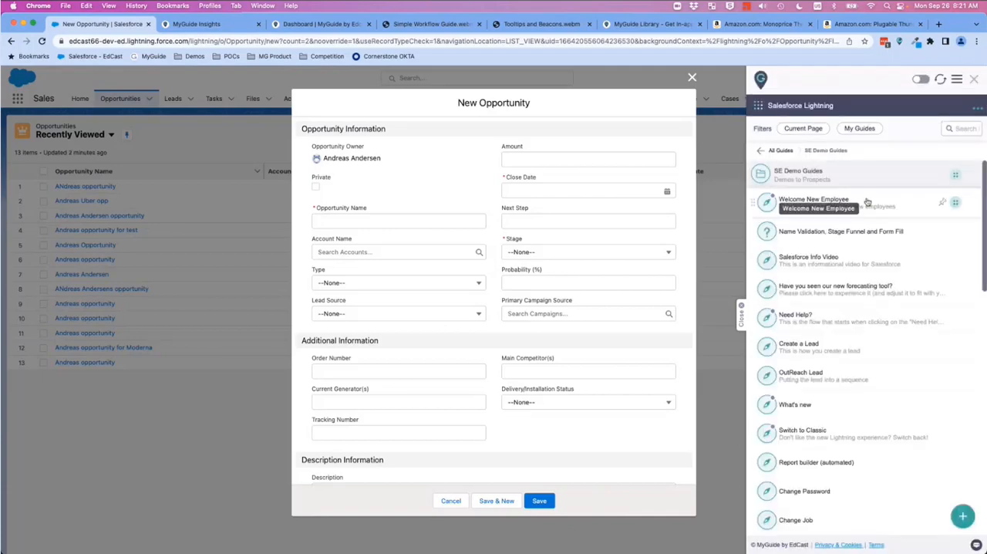
{"action": "left_click", "coordinate": [867, 201]}
{"action": "left_click", "coordinate": [963, 107]}
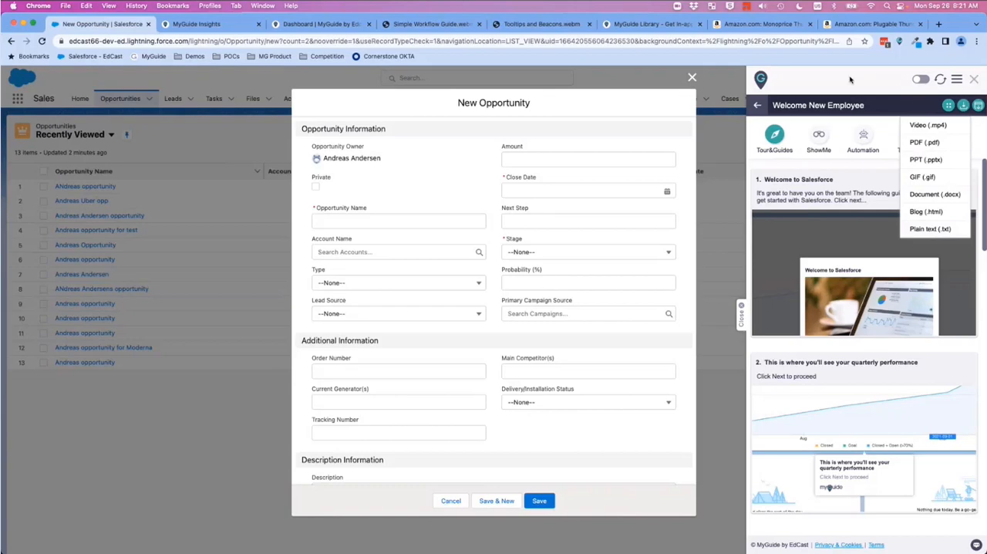
Step: Return to the test folder containing the opportunity creation guide, and cancel the New Opportunity form
{"action": "left_click", "coordinate": [758, 105]}
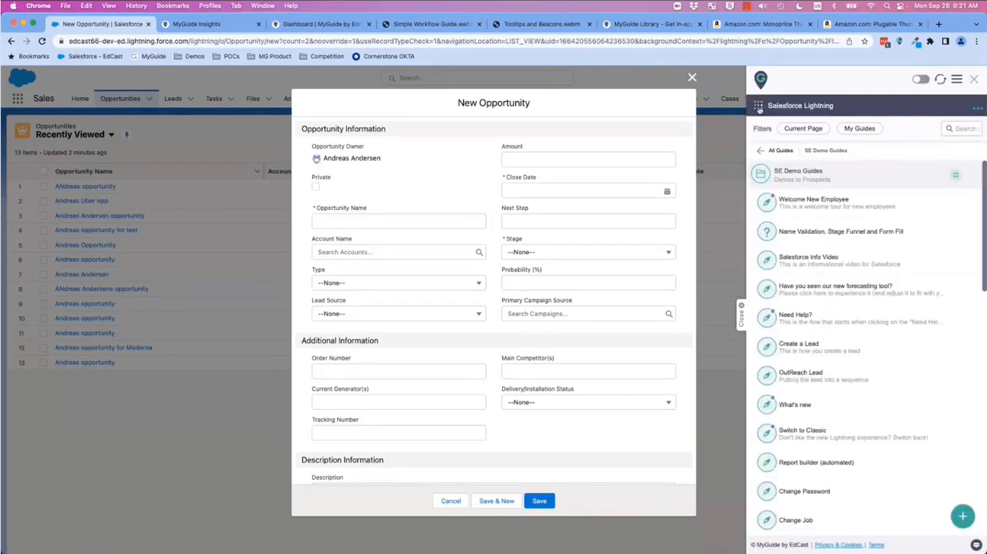
{"action": "left_click", "coordinate": [760, 151]}
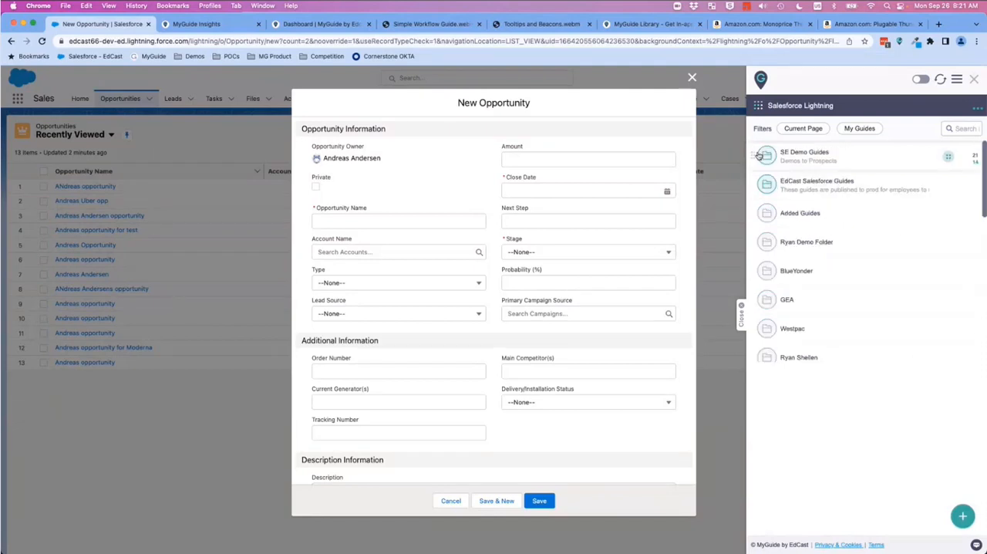
{"action": "left_click", "coordinate": [830, 445]}
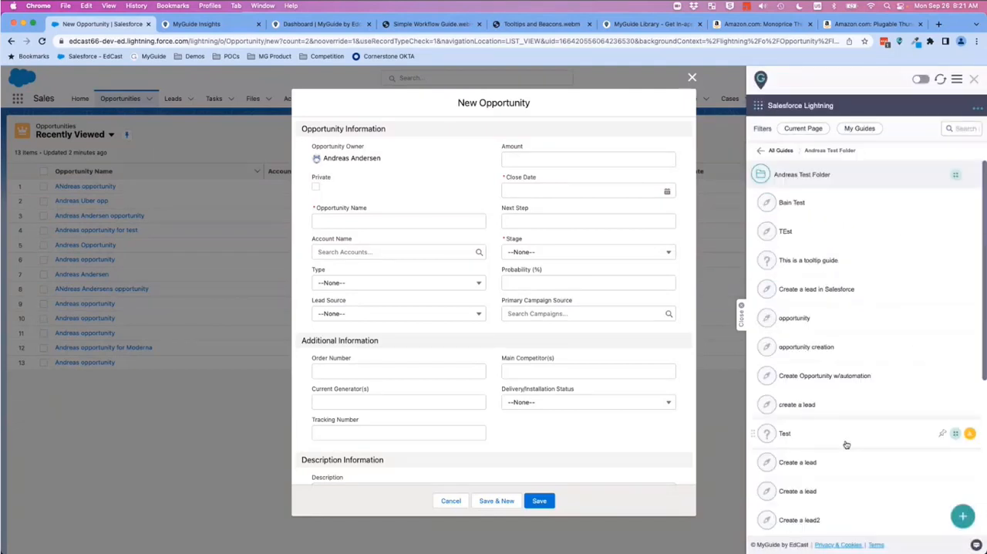
{"action": "left_click", "coordinate": [451, 500]}
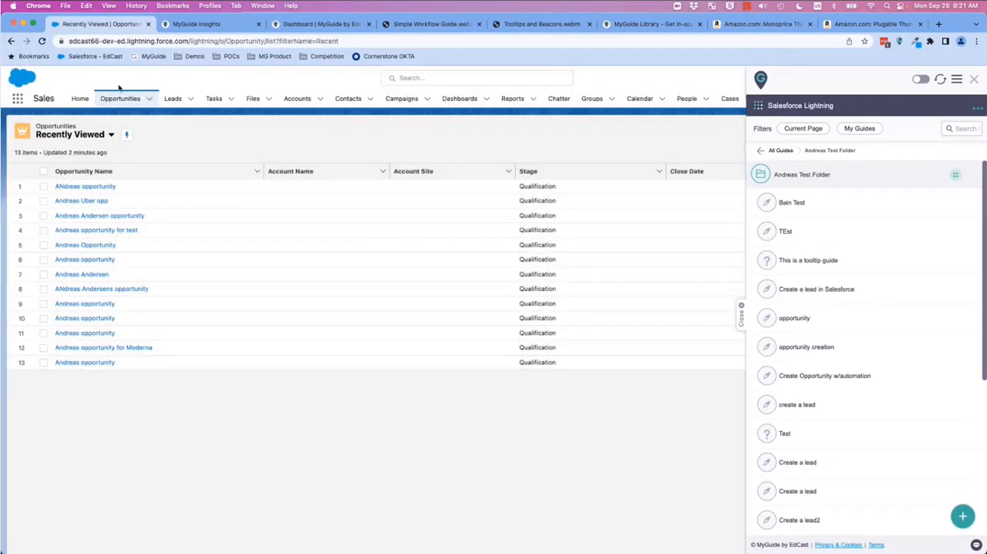
Step: Go to the Salesforce home page and open the opportunity creation guide at the end of the test folder
{"action": "left_click", "coordinate": [80, 98]}
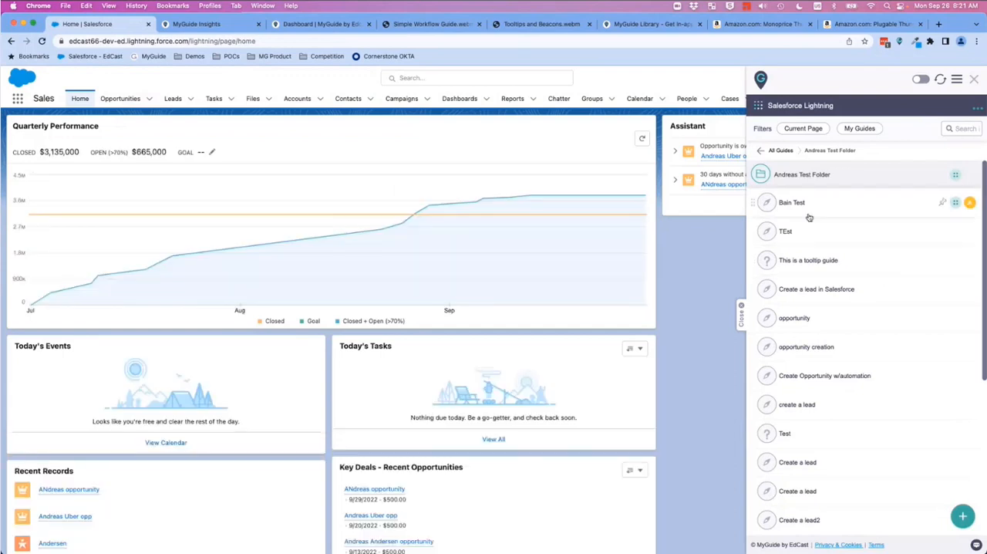
{"action": "scroll", "coordinate": [864, 303], "scroll_direction": "down", "scroll_amount": 3}
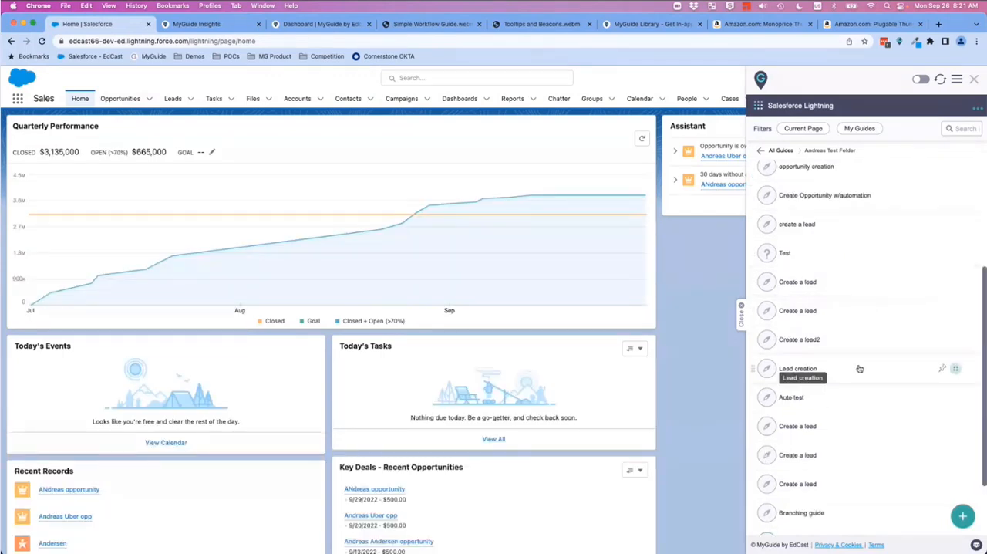
{"action": "scroll", "coordinate": [777, 286], "scroll_direction": "down", "scroll_amount": 2}
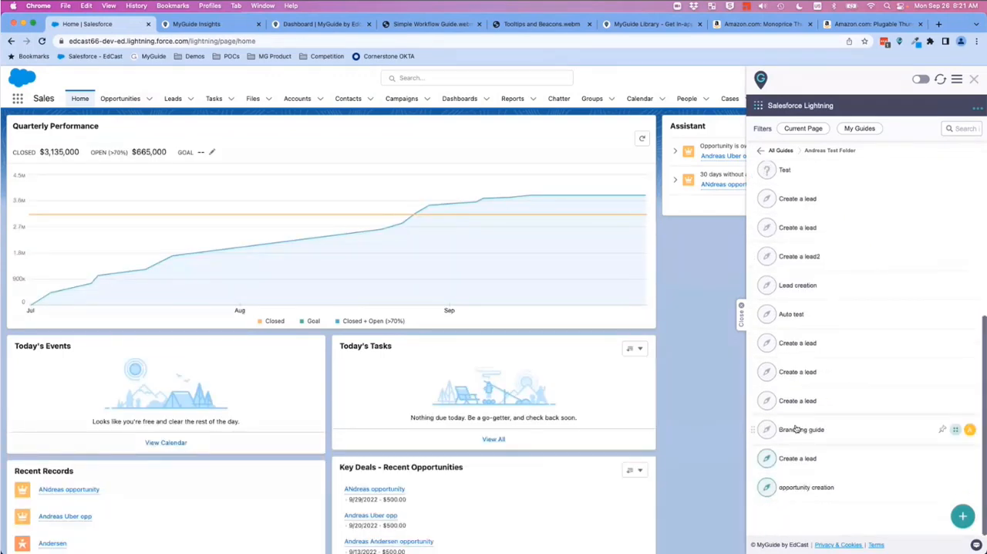
{"action": "left_click", "coordinate": [896, 489]}
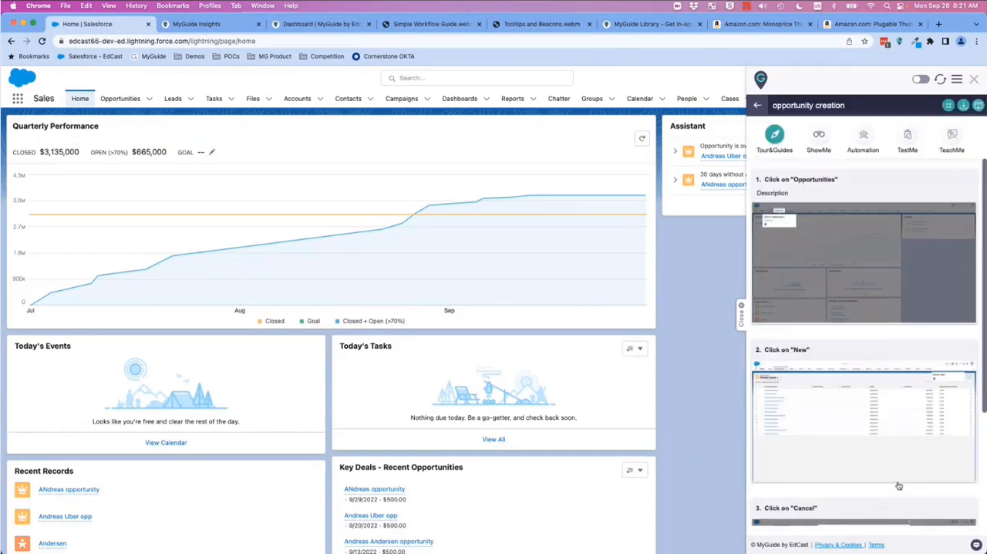
{"action": "left_click", "coordinate": [978, 108]}
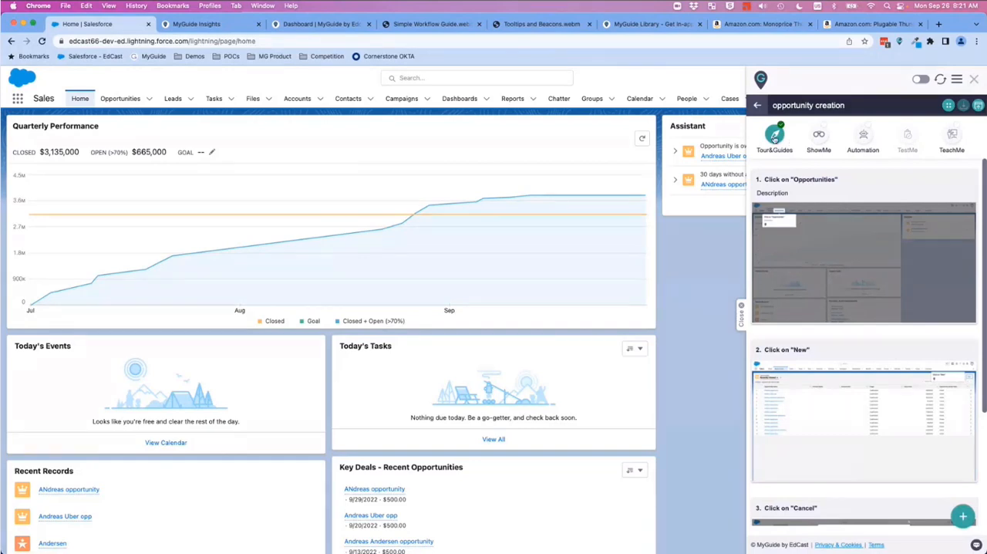
Step: Play the opportunity creation guide in Tour&Guides mode, completing its Opportunities, New and Cancel steps, and return to the Salesforce home page
{"action": "left_click", "coordinate": [775, 137]}
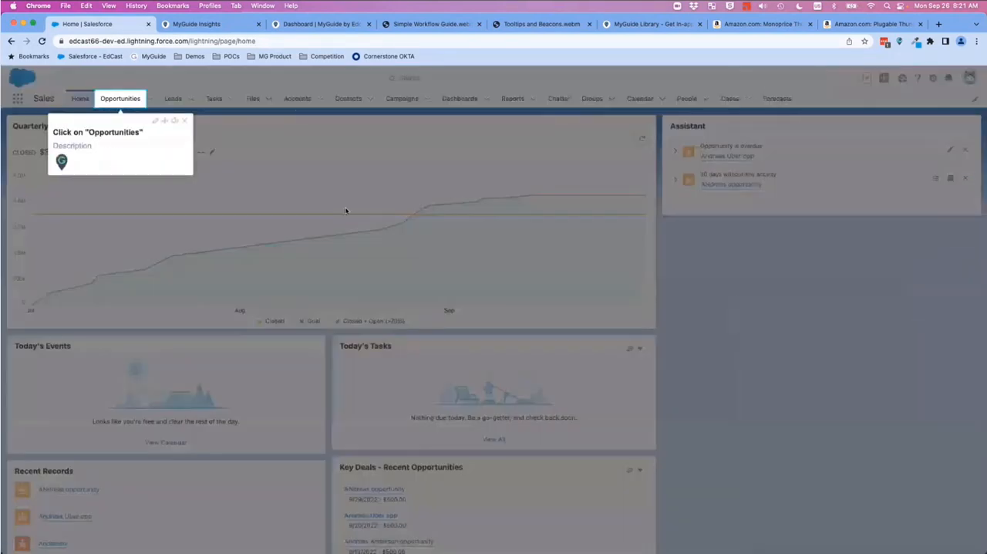
{"action": "left_click", "coordinate": [120, 100]}
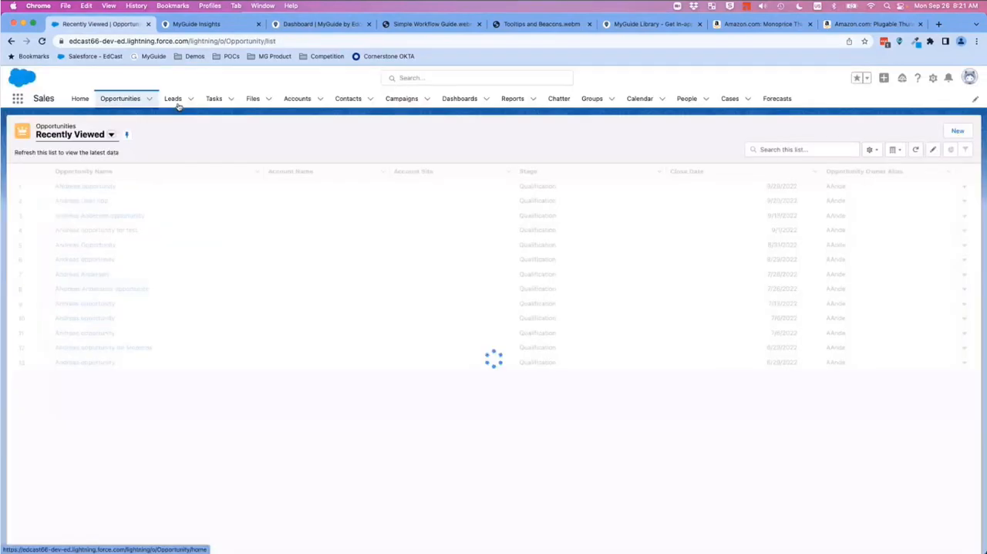
{"action": "left_click", "coordinate": [957, 133]}
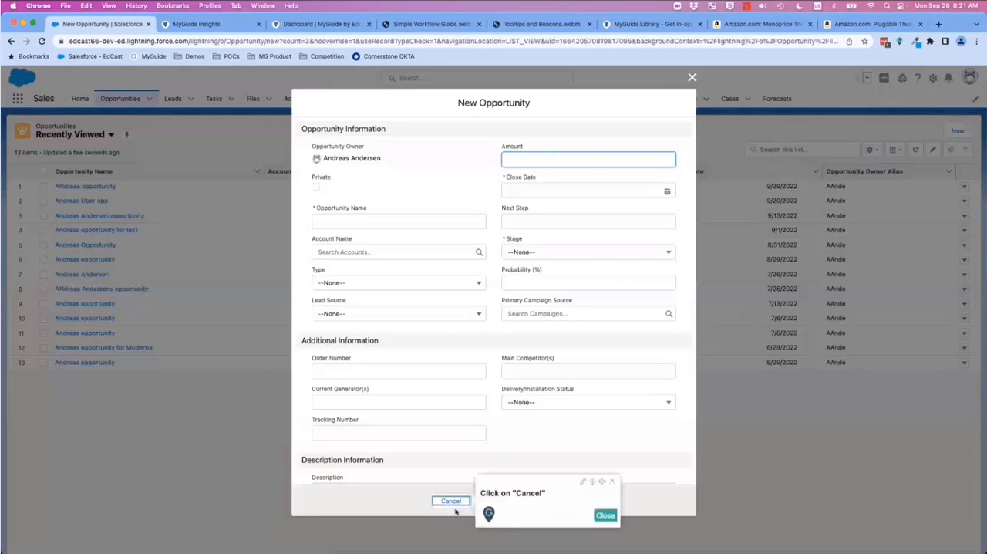
{"action": "left_click", "coordinate": [451, 502]}
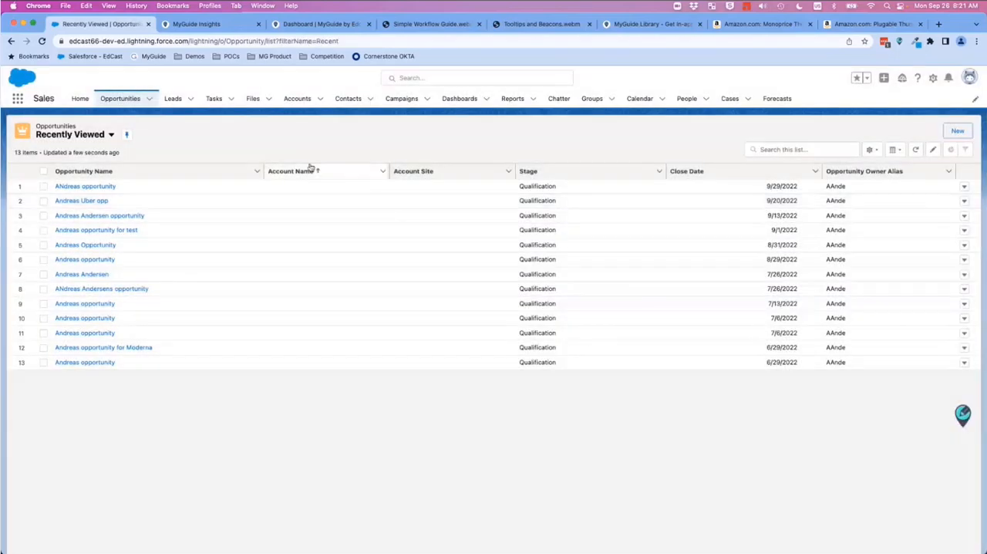
{"action": "left_click", "coordinate": [81, 99]}
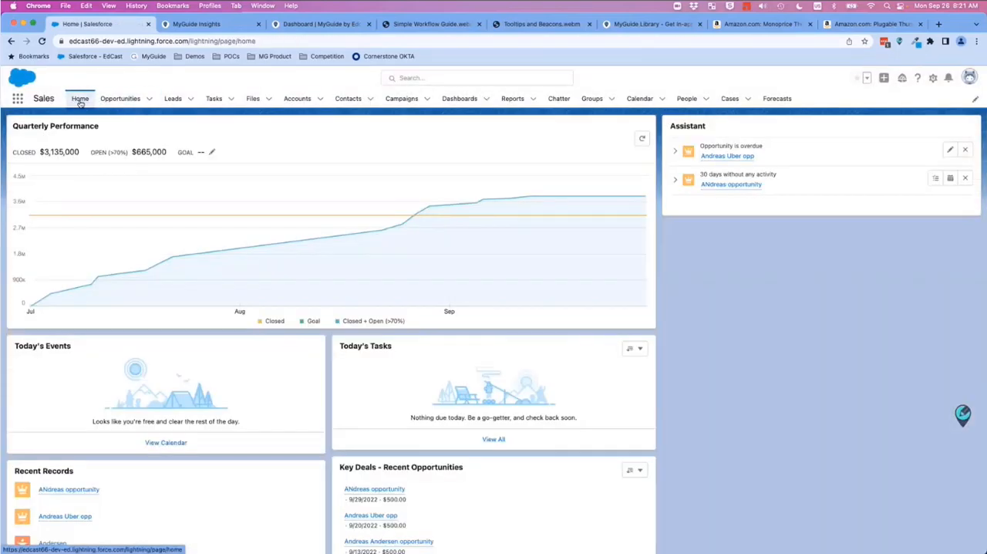